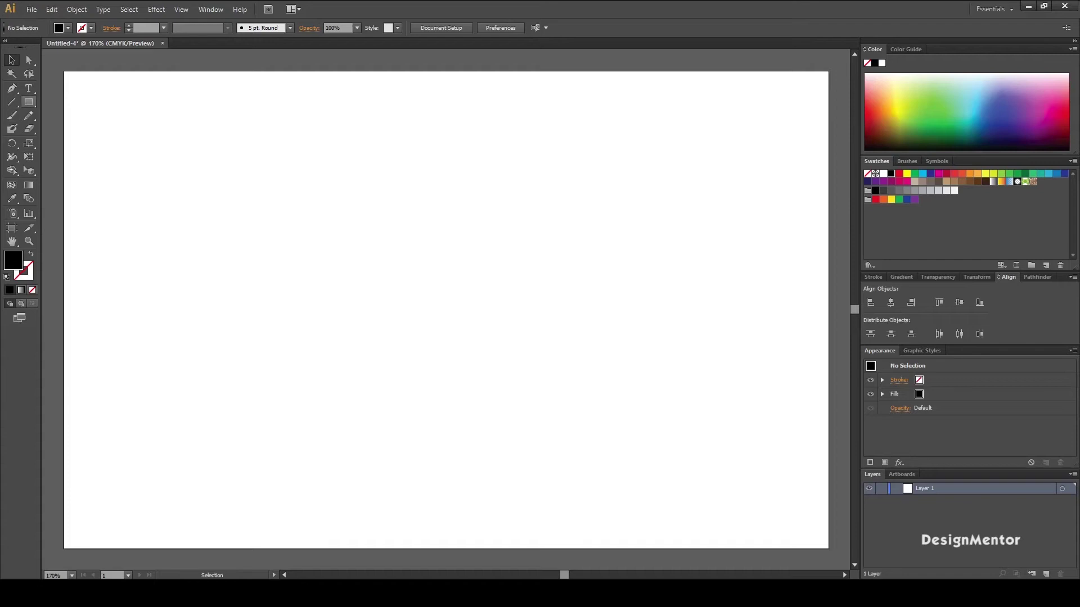
Draw a black rectangle 200 pt wide and 20 pt tall.
{"action": "left_click_drag", "start_coordinate": [319, 273], "coordinate": [508, 290]}
{"action": "key", "text": "v"}
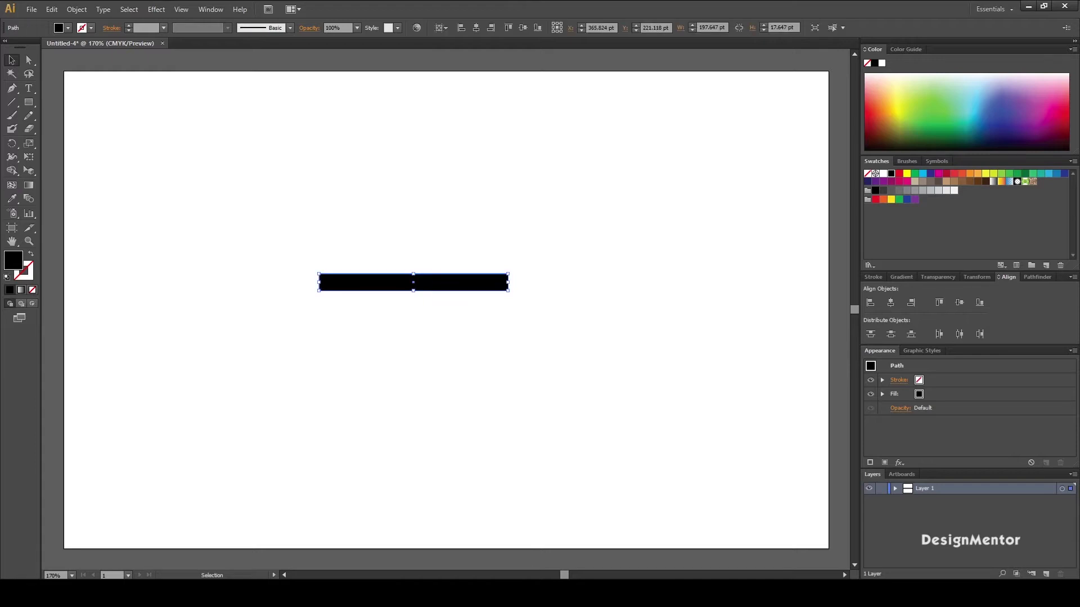
{"action": "left_click", "coordinate": [711, 28]}
{"action": "type", "text": "200"}
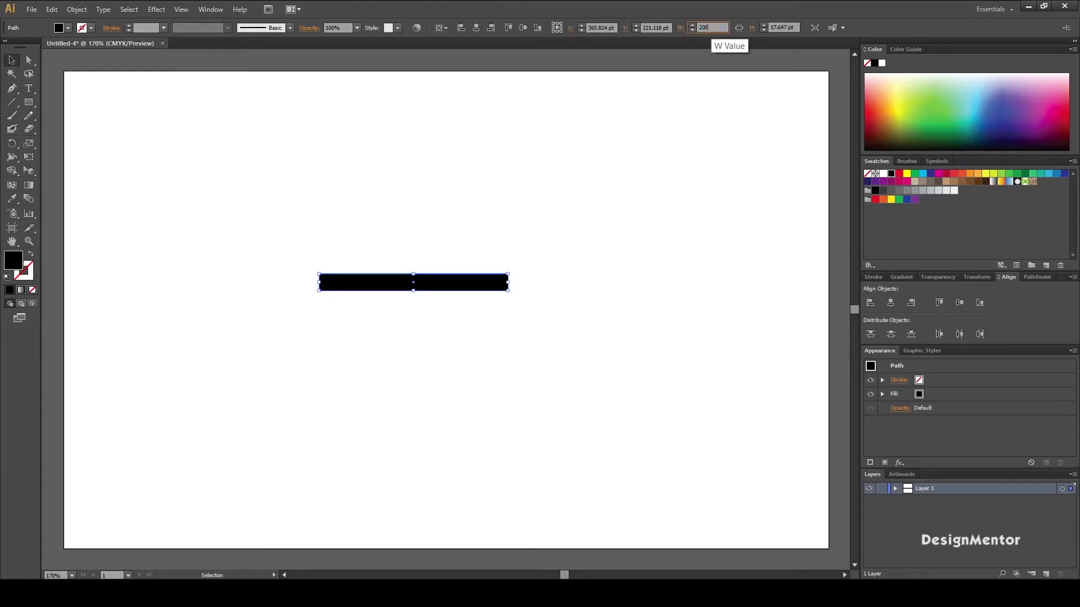
{"action": "key", "text": "Tab"}
{"action": "type", "text": "20"}
{"action": "key", "text": "Return"}
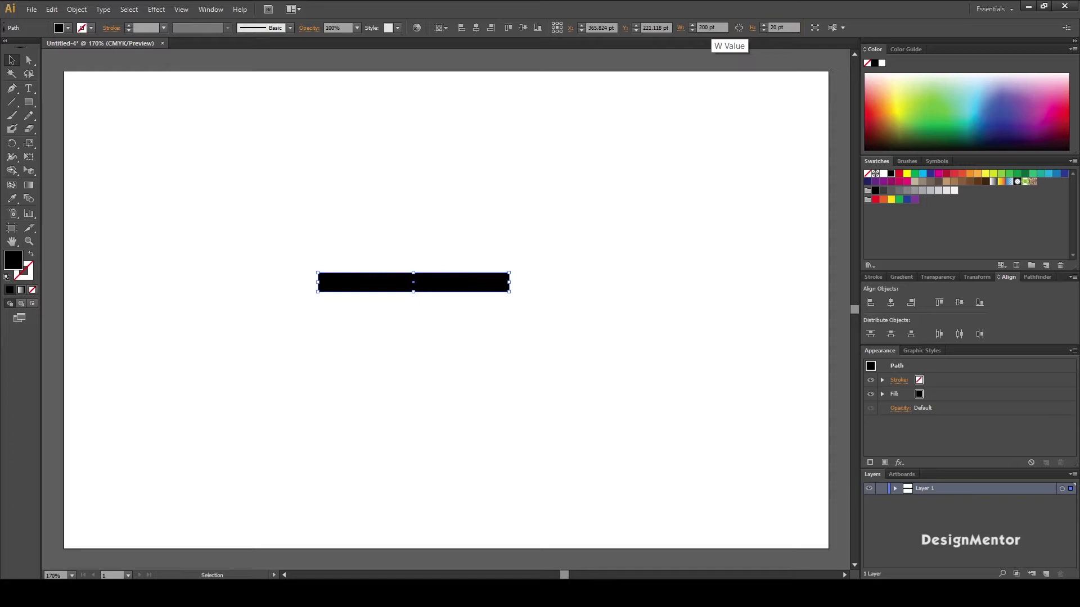
Centre the bar horizontally and vertically on the artboard.
{"action": "left_click", "coordinate": [521, 289]}
{"action": "left_click", "coordinate": [890, 303]}
{"action": "left_click", "coordinate": [960, 302]}
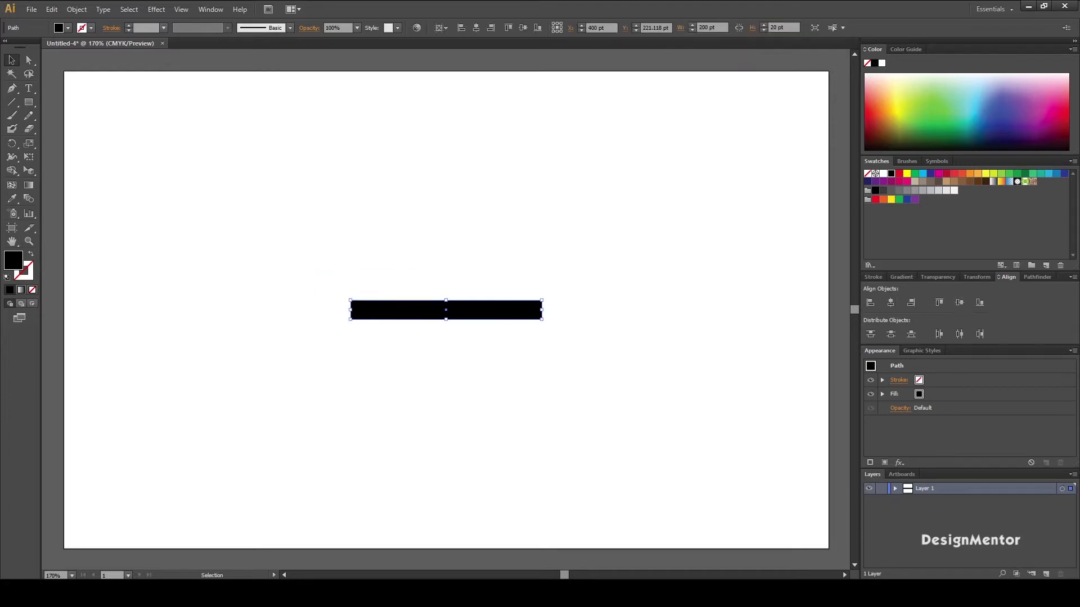
{"action": "key", "text": "ctrl+shift+a"}
{"action": "left_click", "coordinate": [446, 309]}
Paste a copy of the black bar directly beneath it and fill it grey.
{"action": "left_click", "coordinate": [52, 9]}
{"action": "left_click", "coordinate": [72, 67]}
{"action": "left_click", "coordinate": [52, 9]}
{"action": "left_click", "coordinate": [87, 95]}
{"action": "key", "text": "Down"}
{"action": "key", "text": "Down"}
{"action": "key", "text": "Down"}
{"action": "key", "text": "Down"}
{"action": "key", "text": "Down"}
{"action": "key", "text": "Down"}
{"action": "key", "text": "Down"}
{"action": "key", "text": "Down"}
{"action": "key", "text": "Down"}
{"action": "key", "text": "Up"}
{"action": "key", "text": "Up"}
{"action": "key", "text": "ctrl+shift+a"}
{"action": "key", "text": "ctrl+z"}
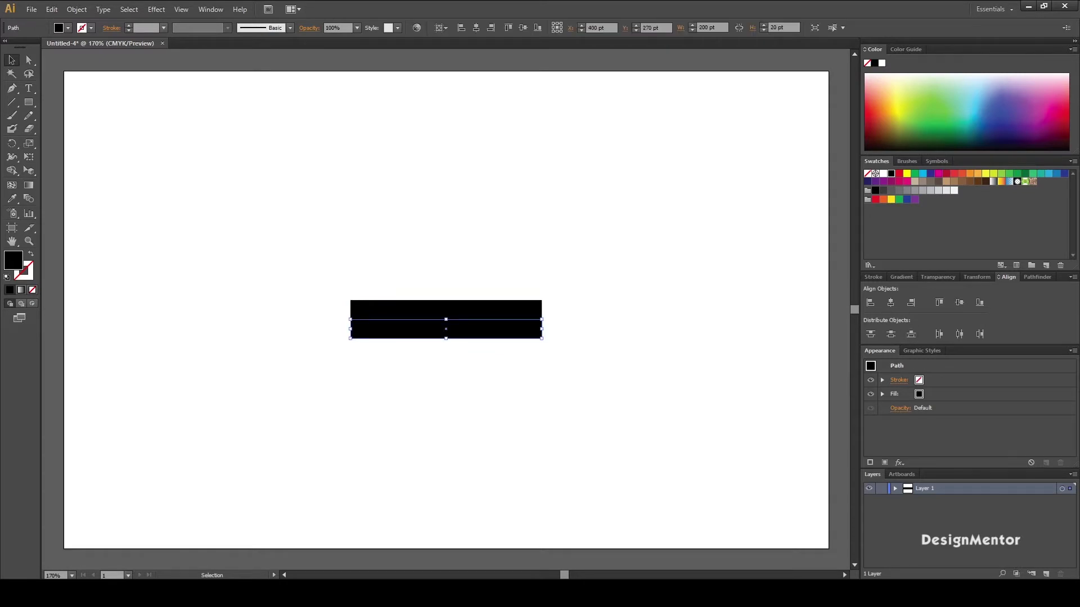
{"action": "key", "text": "ctrl+shift+a"}
Paste another black copy of the bar below the grey one.
{"action": "left_click", "coordinate": [478, 313]}
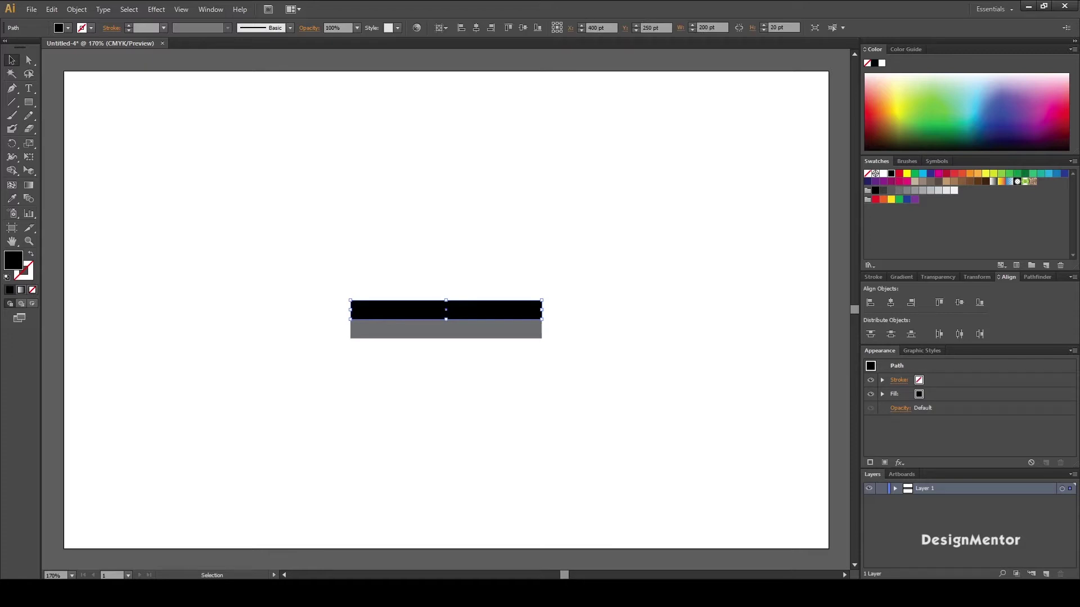
{"action": "left_click", "coordinate": [51, 9]}
{"action": "left_click", "coordinate": [70, 67]}
{"action": "left_click", "coordinate": [51, 9]}
{"action": "left_click", "coordinate": [73, 96]}
{"action": "key", "text": "shift+Down"}
{"action": "key", "text": "shift+Down"}
{"action": "key", "text": "shift+Down"}
{"action": "key", "text": "shift+Down"}
{"action": "key", "text": "shift+Down"}
{"action": "key", "text": "shift+Up"}
{"action": "key", "text": "ctrl+shift+a"}
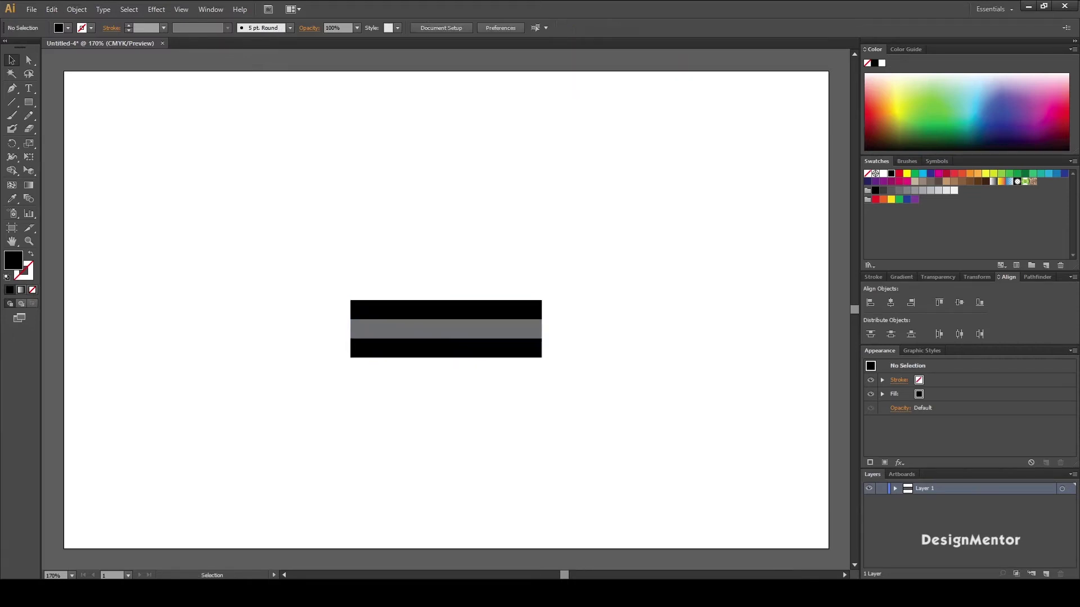
Duplicate the top black bar in place with Paste in Front.
{"action": "left_click", "coordinate": [446, 329]}
{"action": "left_click", "coordinate": [445, 310]}
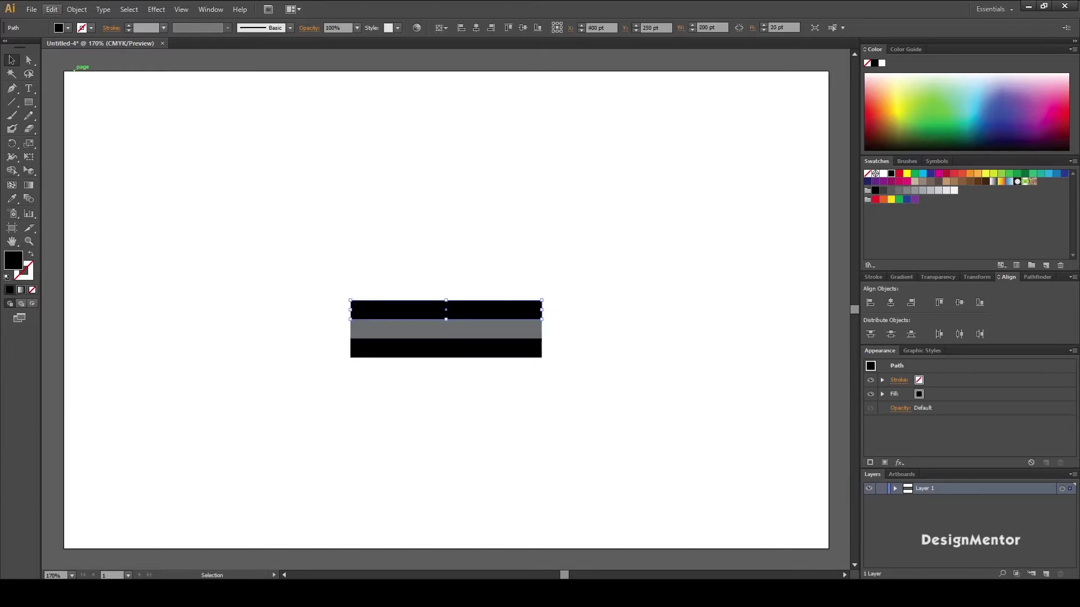
{"action": "left_click", "coordinate": [51, 9]}
{"action": "left_click", "coordinate": [72, 68]}
{"action": "left_click", "coordinate": [51, 9]}
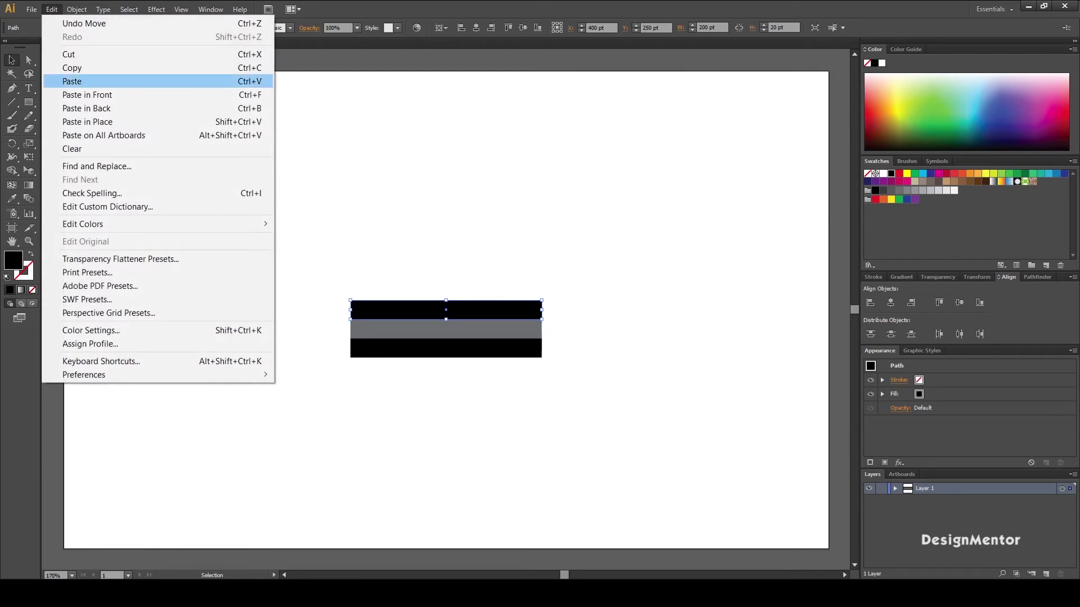
{"action": "left_click", "coordinate": [87, 94]}
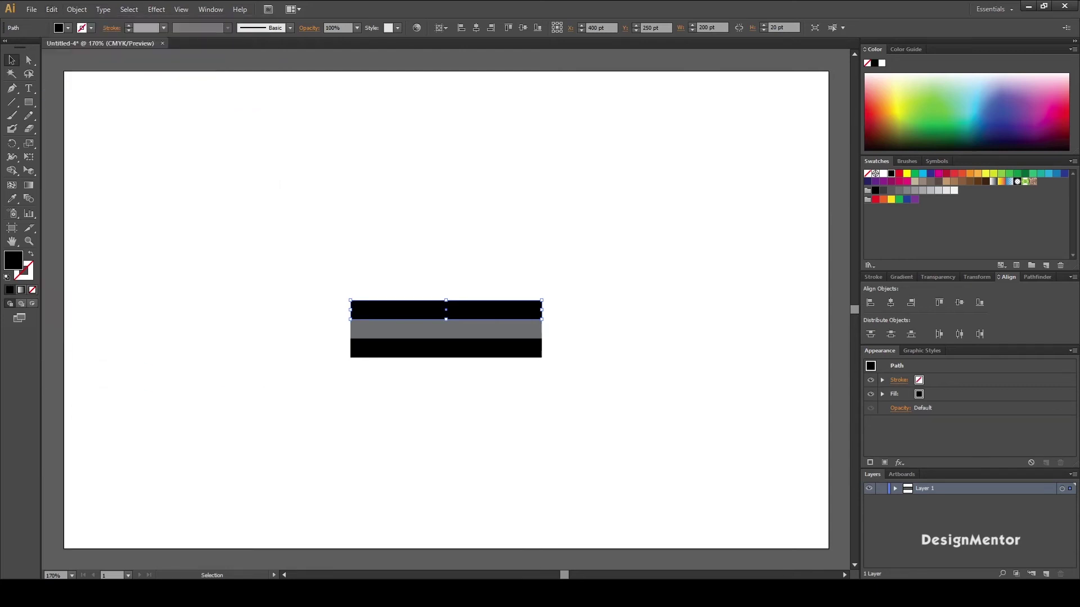
Rotate the copy upright, make it 60 pt tall, and butt it against the stack's left end.
{"action": "left_click_drag", "start_coordinate": [544, 304], "coordinate": [457, 231]}
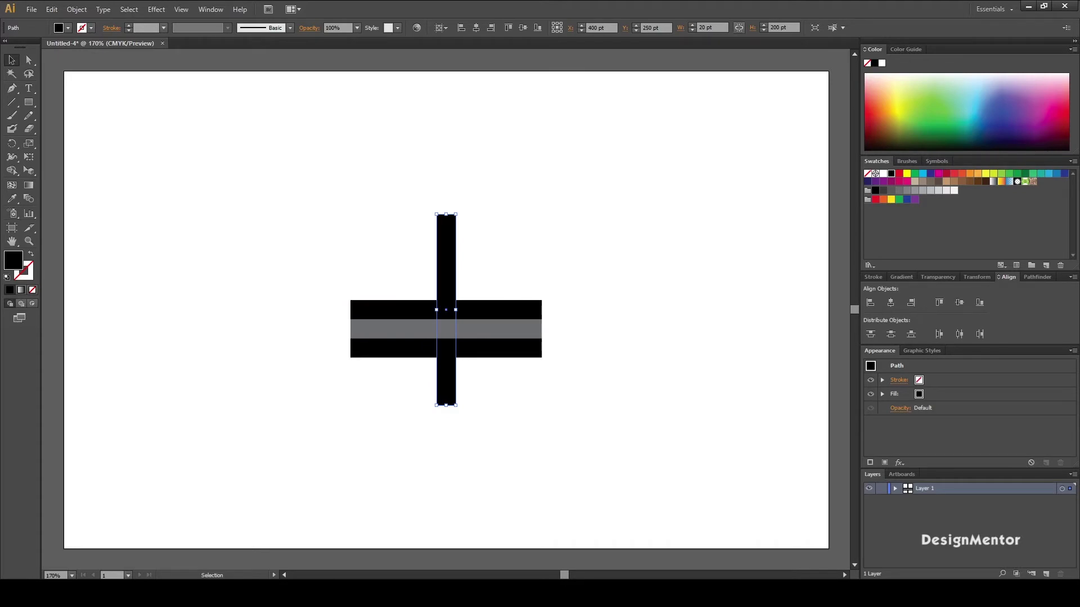
{"action": "type", "text": "60"}
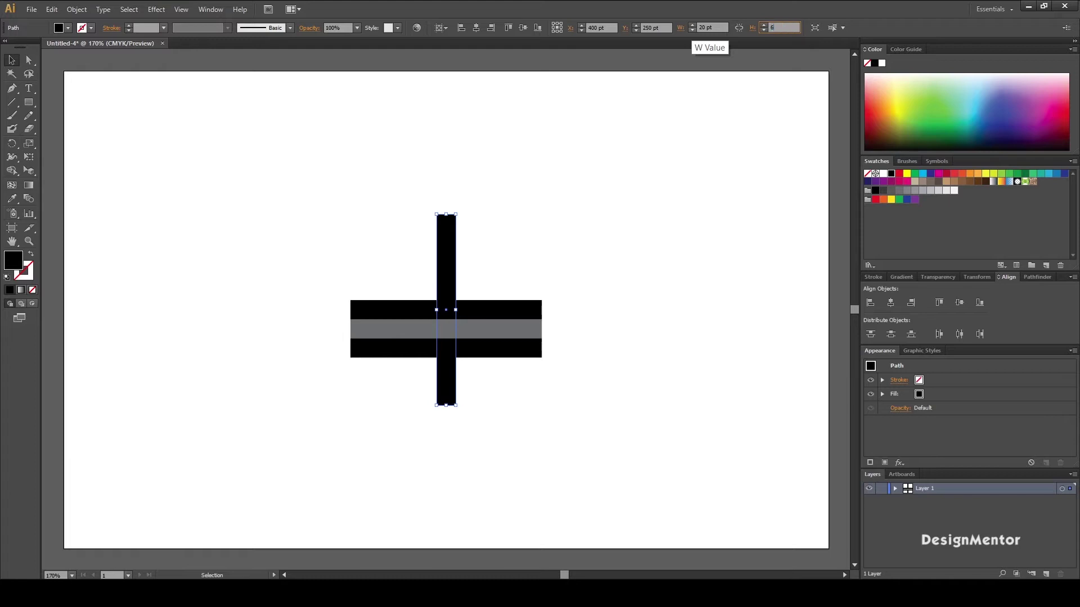
{"action": "key", "text": "Return"}
{"action": "key", "text": "shift+Down"}
{"action": "key", "text": "shift+Down"}
{"action": "key", "text": "shift+Left"}
{"action": "key", "text": "shift+Left"}
{"action": "key", "text": "shift+Left"}
{"action": "key", "text": "shift+Left"}
{"action": "key", "text": "shift+Left"}
{"action": "key", "text": "shift+Left"}
{"action": "key", "text": "shift+Left"}
{"action": "key", "text": "shift+Left"}
{"action": "key", "text": "shift+Left"}
{"action": "key", "text": "shift+Left"}
{"action": "key", "text": "shift+Left"}
{"action": "key", "text": "shift+Left"}
{"action": "key", "text": "shift+Right"}
{"action": "key", "text": "ctrl+shift+a"}
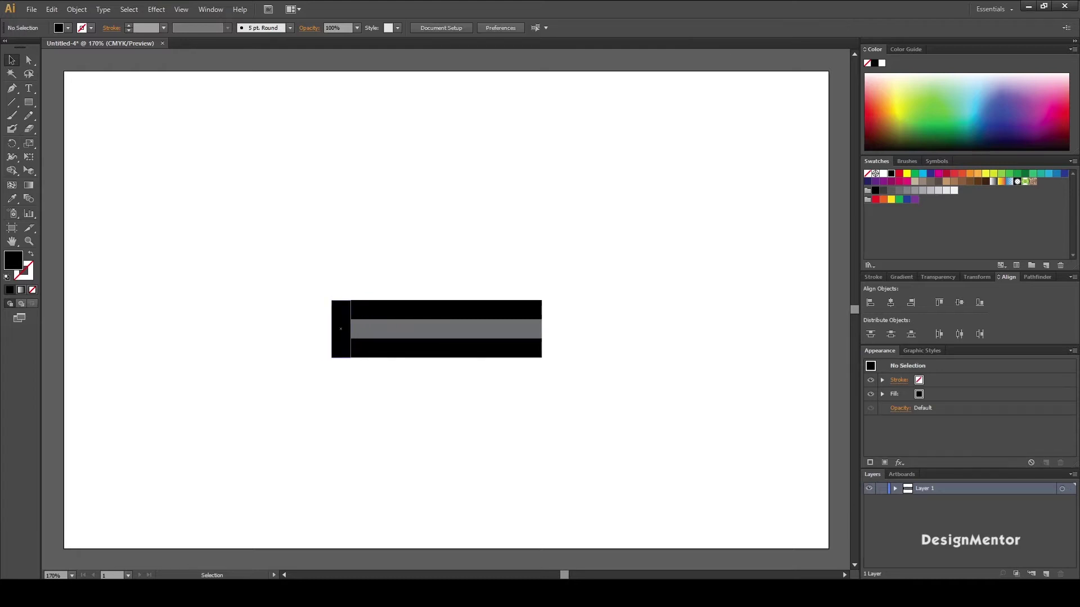
Place a copy of the end cap against the stack's right end.
{"action": "left_click", "coordinate": [341, 332]}
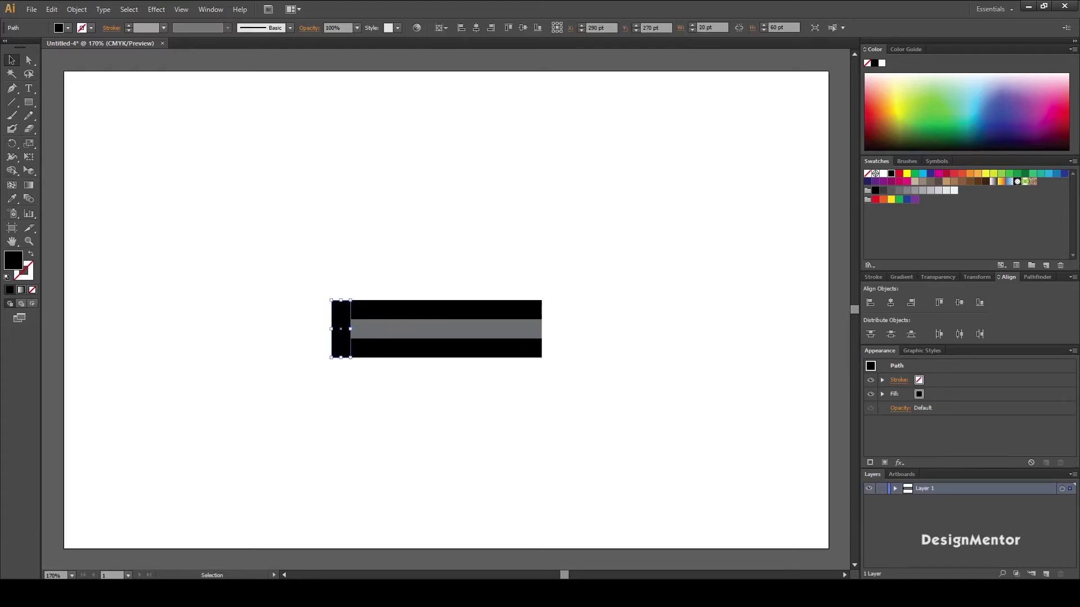
{"action": "key", "text": "shift+Right"}
{"action": "key", "text": "shift+Right"}
{"action": "key", "text": "shift+Right"}
{"action": "key", "text": "shift+Right"}
{"action": "key", "text": "shift+Right"}
{"action": "key", "text": "shift+Right"}
{"action": "key", "text": "shift+Right"}
{"action": "key", "text": "shift+Right"}
{"action": "key", "text": "shift+Right"}
{"action": "key", "text": "shift+Right"}
{"action": "key", "text": "shift+Right"}
{"action": "key", "text": "shift+Right"}
{"action": "key", "text": "shift+Right"}
{"action": "key", "text": "shift+Right"}
{"action": "key", "text": "shift+Right"}
{"action": "key", "text": "shift+Left"}
{"action": "key", "text": "ctrl+shift+a"}
Duplicate the grey bar 40 pt lower.
{"action": "left_click", "coordinate": [446, 329]}
{"action": "key", "text": "a"}
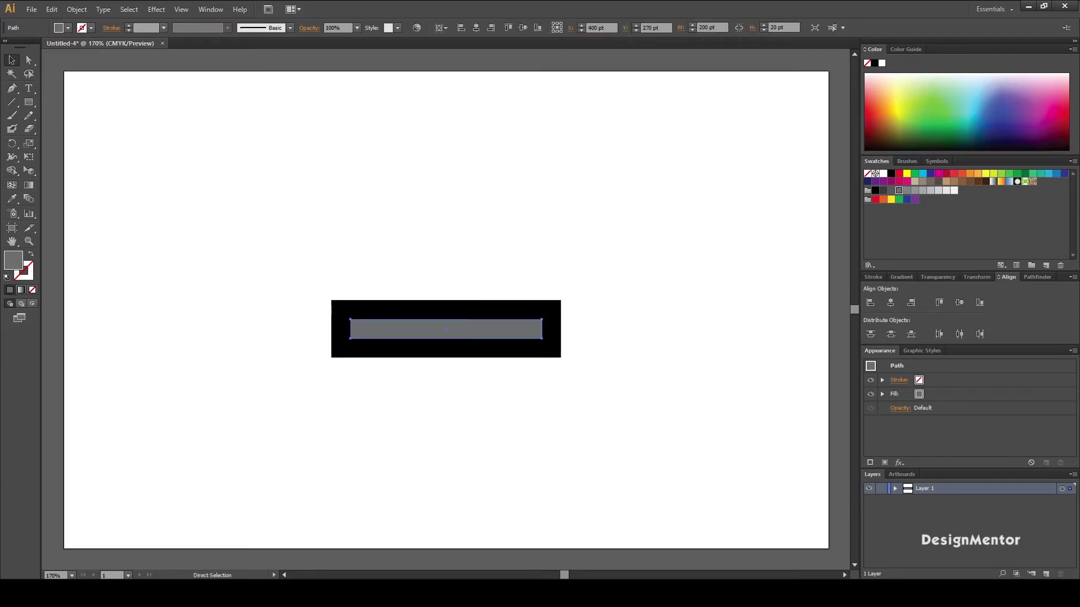
{"action": "key", "text": "v"}
{"action": "key", "text": "alt+shift+Down"}
{"action": "key", "text": "shift+Down"}
{"action": "key", "text": "shift+Down"}
{"action": "key", "text": "shift+Down"}
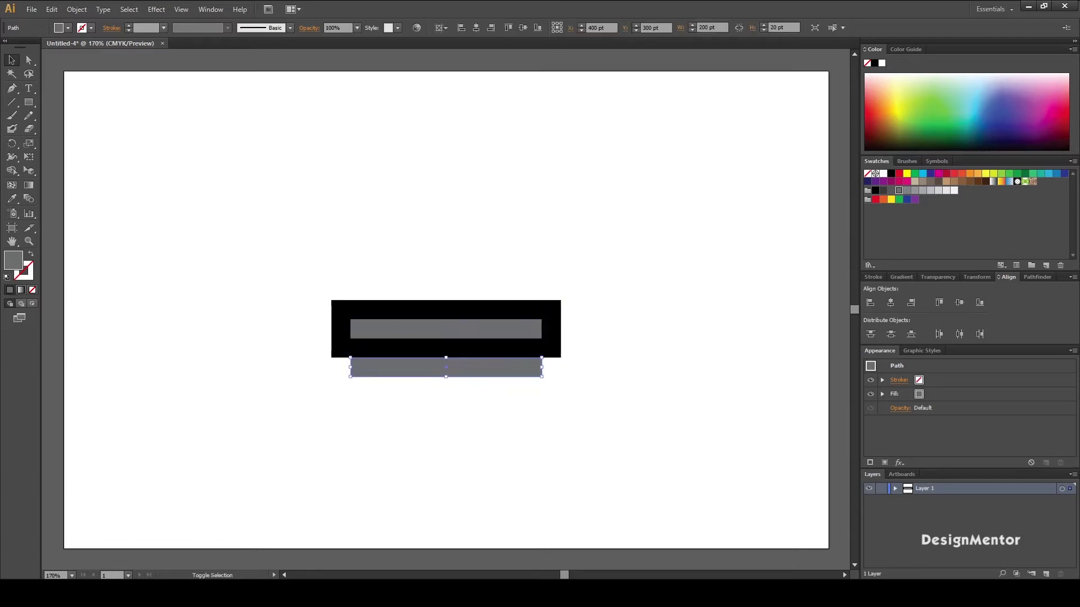
{"action": "key", "text": "Down"}
{"action": "key", "text": "Up"}
{"action": "key", "text": "ctrl+shift+a"}
Move the black band below the new grey bar and widen the bottom bar to 260 pt.
{"action": "left_click", "coordinate": [446, 348]}
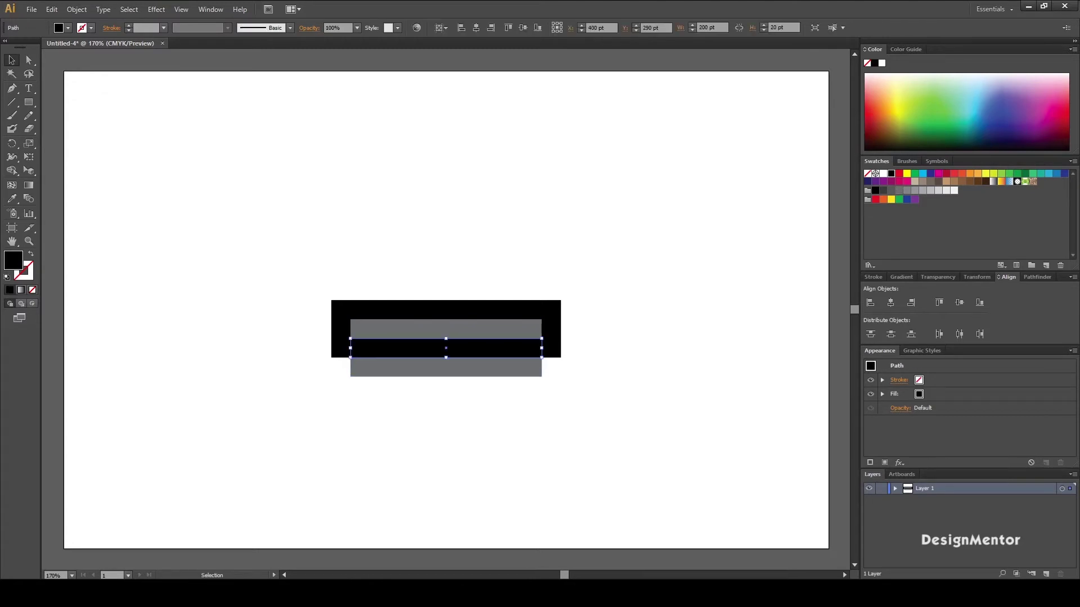
{"action": "key", "text": "shift+Down"}
{"action": "key", "text": "shift+Down"}
{"action": "key", "text": "shift+Down"}
{"action": "key", "text": "shift+Down"}
{"action": "key", "text": "ctrl+z"}
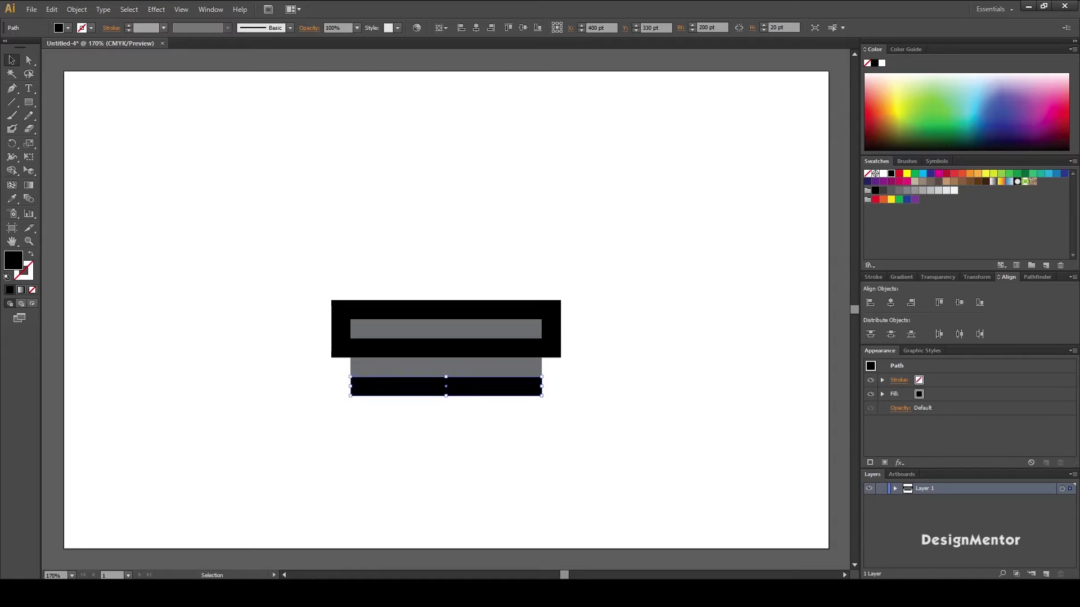
{"action": "left_click", "coordinate": [444, 386], "text": "shift"}
{"action": "left_click", "coordinate": [501, 388]}
{"action": "left_click", "coordinate": [711, 28]}
{"action": "type", "text": "2"}
{"action": "key", "text": "Return"}
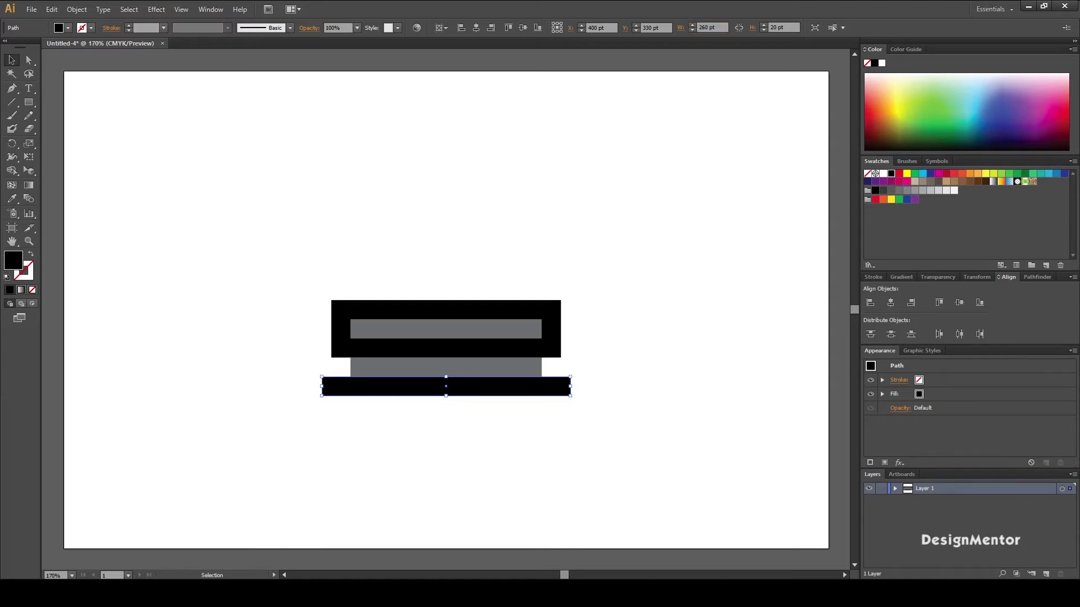
{"action": "left_click", "coordinate": [315, 270]}
Centre the 20 × 60 pt upright horizontally and lower it to Y 310 pt.
{"action": "left_click", "coordinate": [331, 325]}
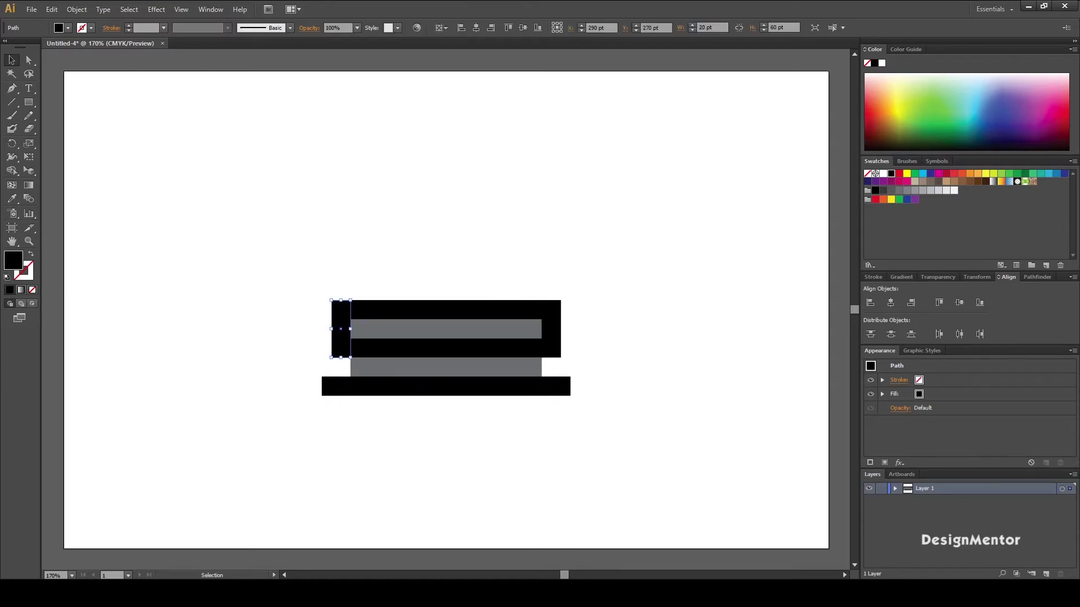
{"action": "key", "text": "shift+Right"}
{"action": "key", "text": "shift+Right"}
{"action": "key", "text": "shift+Right"}
{"action": "key", "text": "shift+Right"}
{"action": "left_click", "coordinate": [890, 303]}
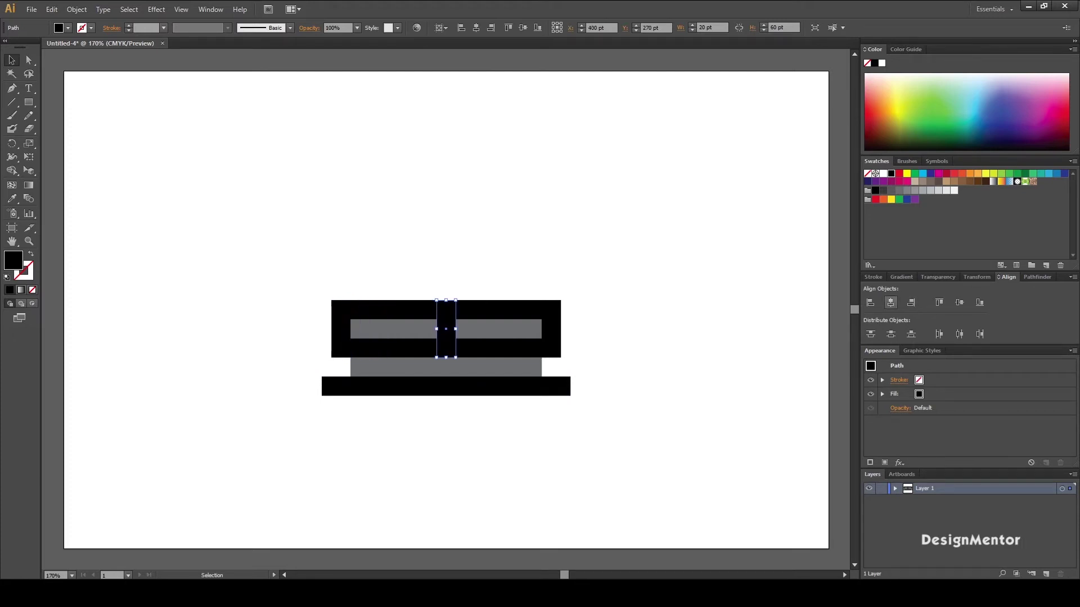
{"action": "key", "text": "shift+Down"}
{"action": "key", "text": "shift+Down"}
{"action": "key", "text": "shift+Down"}
{"action": "key", "text": "shift+Down"}
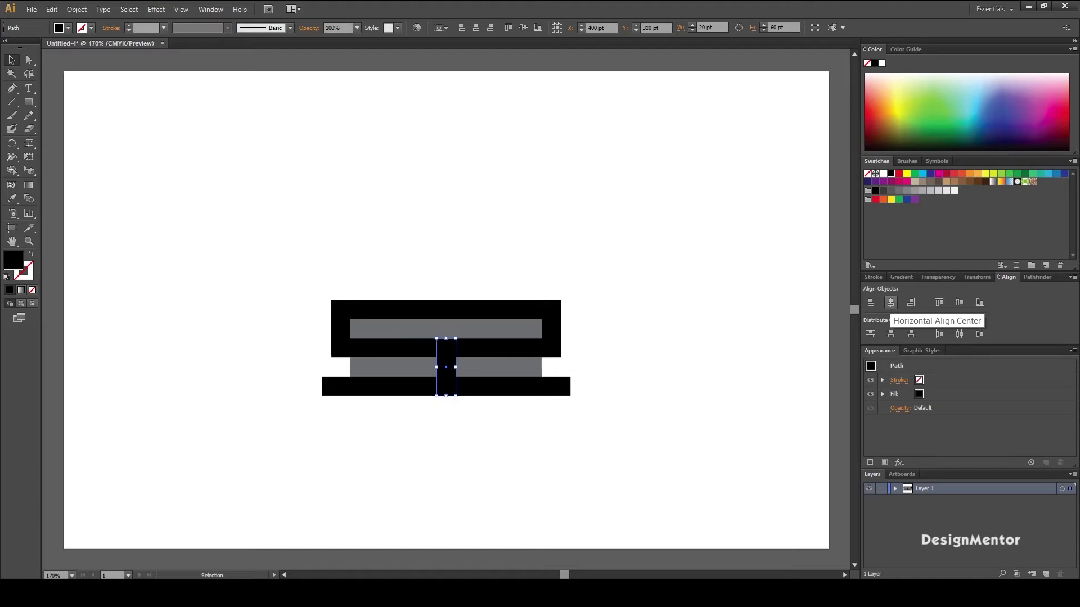
{"action": "key", "text": "ctrl+shift+a"}
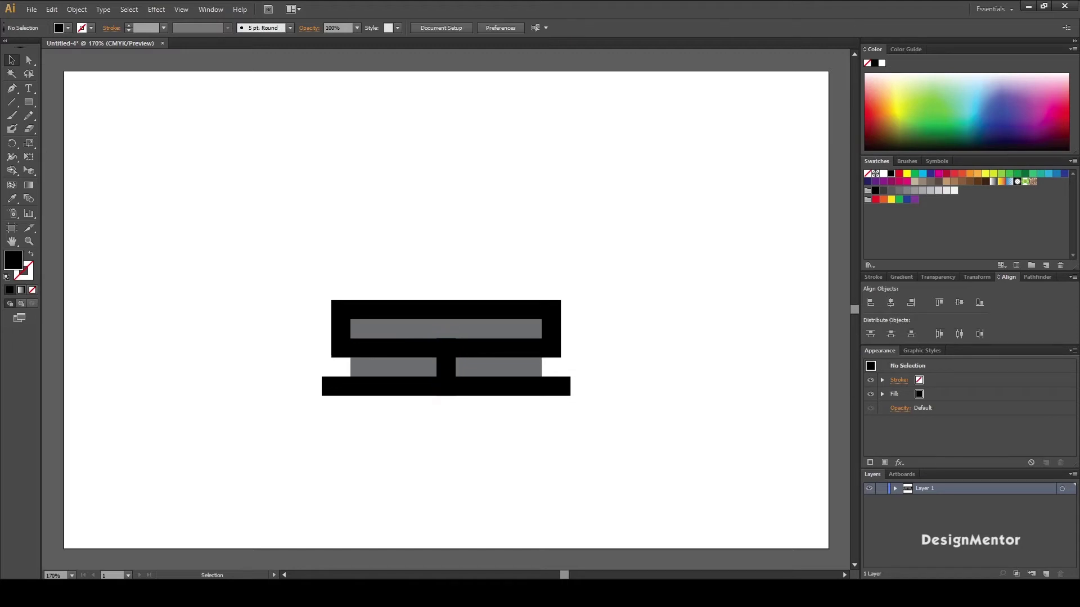
{"action": "left_click", "coordinate": [446, 366]}
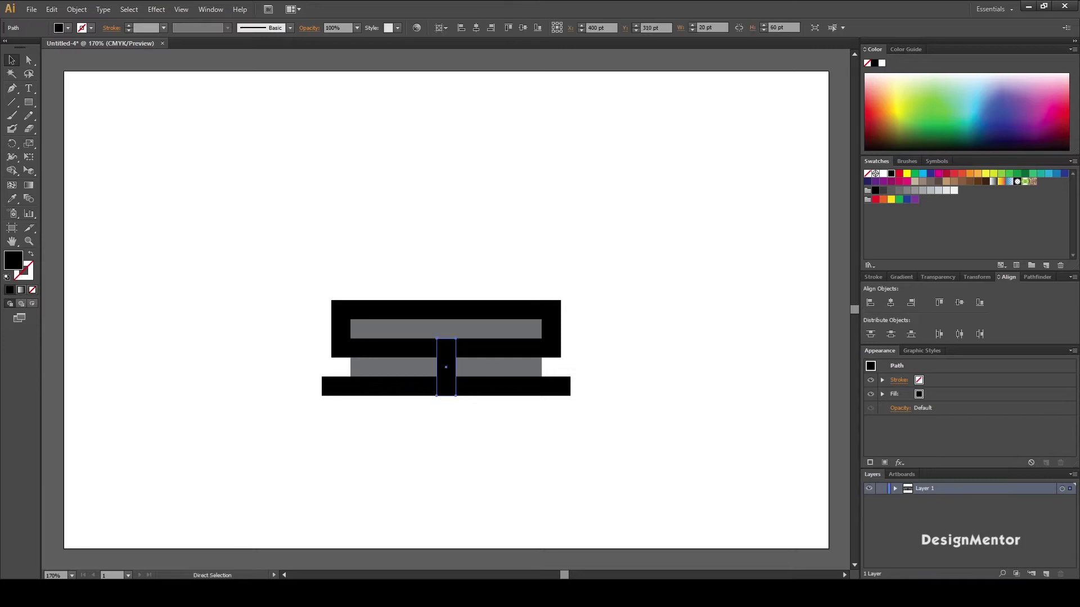
{"action": "key", "text": "v"}
{"action": "key", "text": "ctrl+shift+a"}
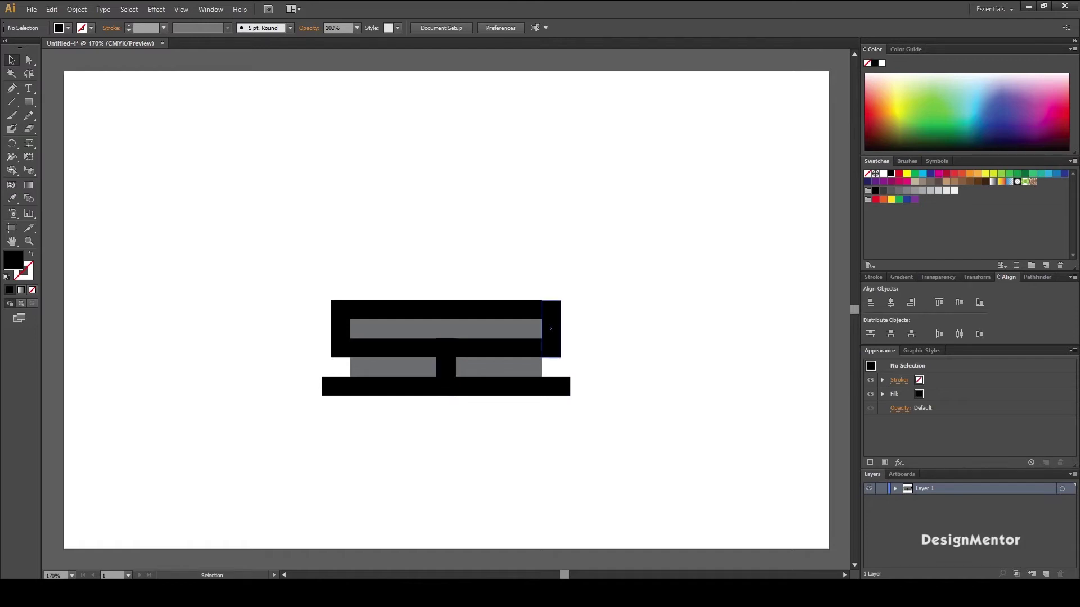
{"action": "left_click", "coordinate": [446, 348]}
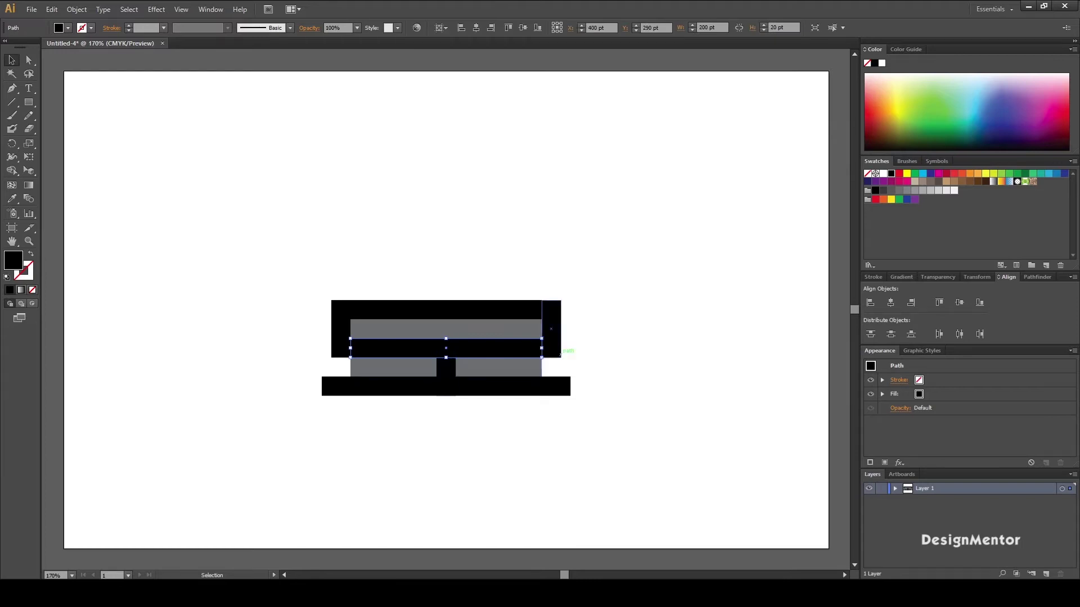
Subtract the small upright from the middle black bar with Minus Front, leaving a white gap.
{"action": "left_click", "coordinate": [446, 363], "text": "shift"}
{"action": "key", "text": "ctrl+shift+F9"}
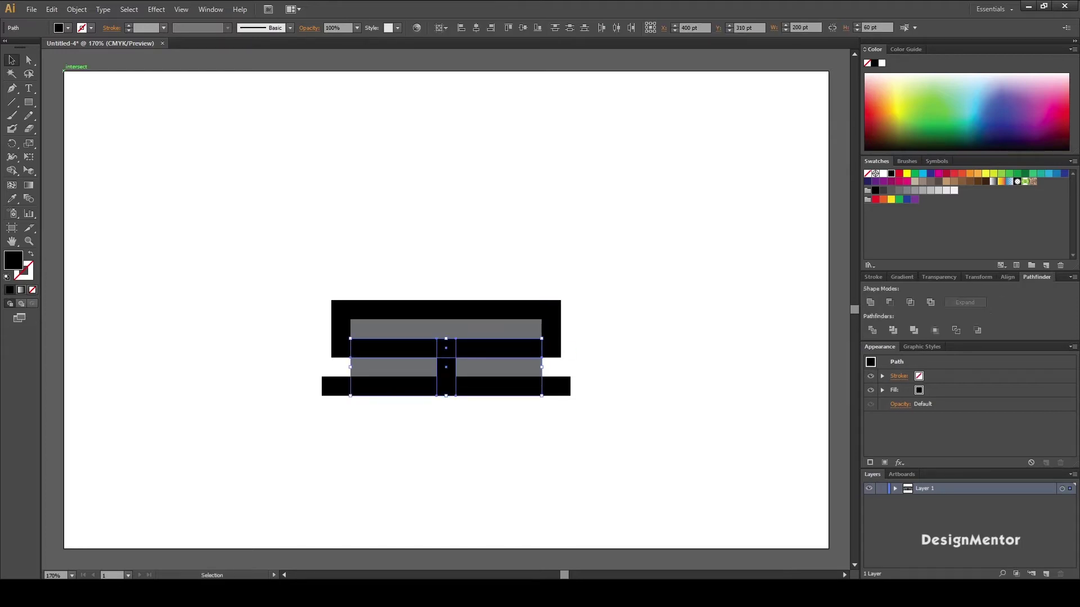
{"action": "left_click", "coordinate": [890, 302]}
{"action": "left_click", "coordinate": [314, 416]}
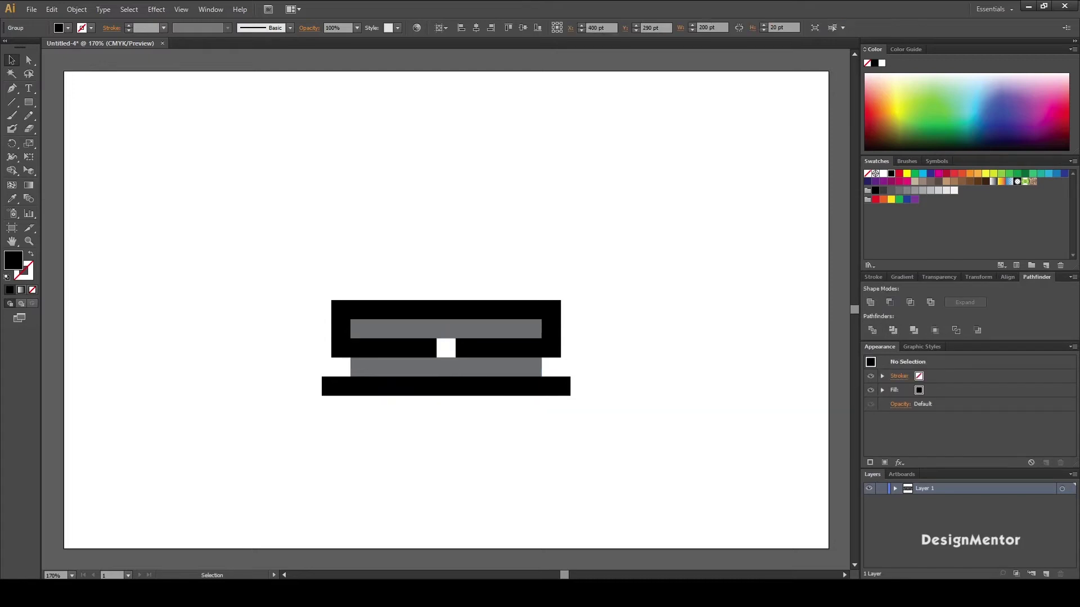
Alt-drag a copy of the left vertical bar onto the bottom bar at X 330, Y 340 pt.
{"action": "left_click", "coordinate": [335, 354]}
{"action": "left_click_drag", "start_coordinate": [337, 348], "coordinate": [366, 349]}
{"action": "key", "text": "shift+Right"}
{"action": "key", "text": "shift+Right"}
{"action": "key", "text": "shift+Right"}
{"action": "key", "text": "shift+Right"}
{"action": "key", "text": "shift+Down"}
{"action": "key", "text": "shift+Down"}
{"action": "key", "text": "shift+Down"}
{"action": "key", "text": "shift+Down"}
{"action": "key", "text": "shift+Down"}
{"action": "key", "text": "shift+Down"}
{"action": "key", "text": "shift+Down"}
{"action": "key", "text": "shift+Down"}
{"action": "key", "text": "shift+Up"}
{"action": "key", "text": "ctrl+shift+a"}
{"action": "left_click", "coordinate": [382, 386]}
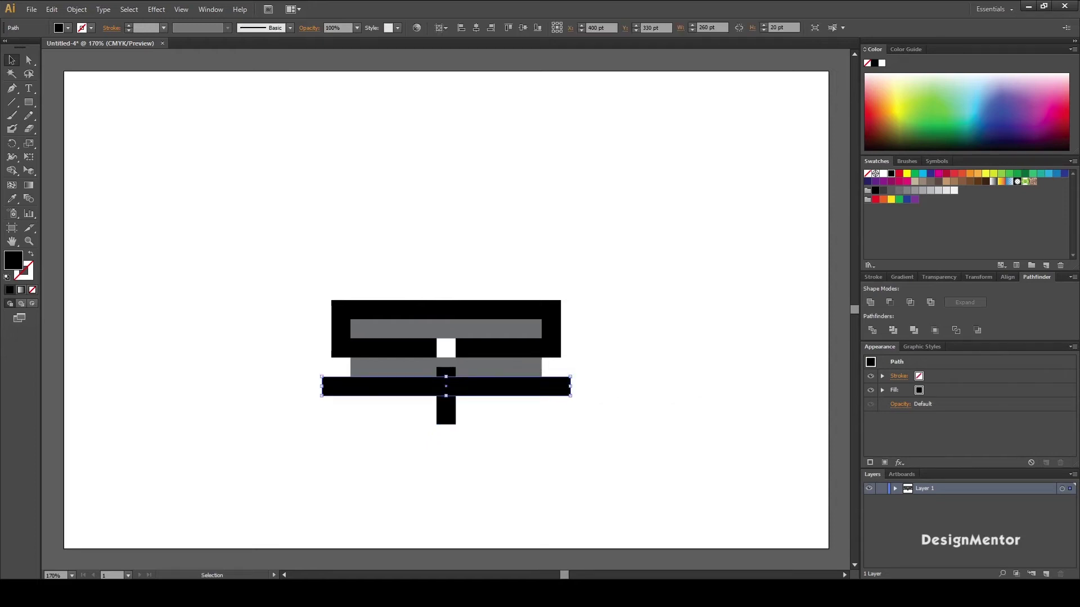
Cut a gap in the bottom bar with the upright and delete both grey bars.
{"action": "left_click", "coordinate": [446, 404], "text": "shift"}
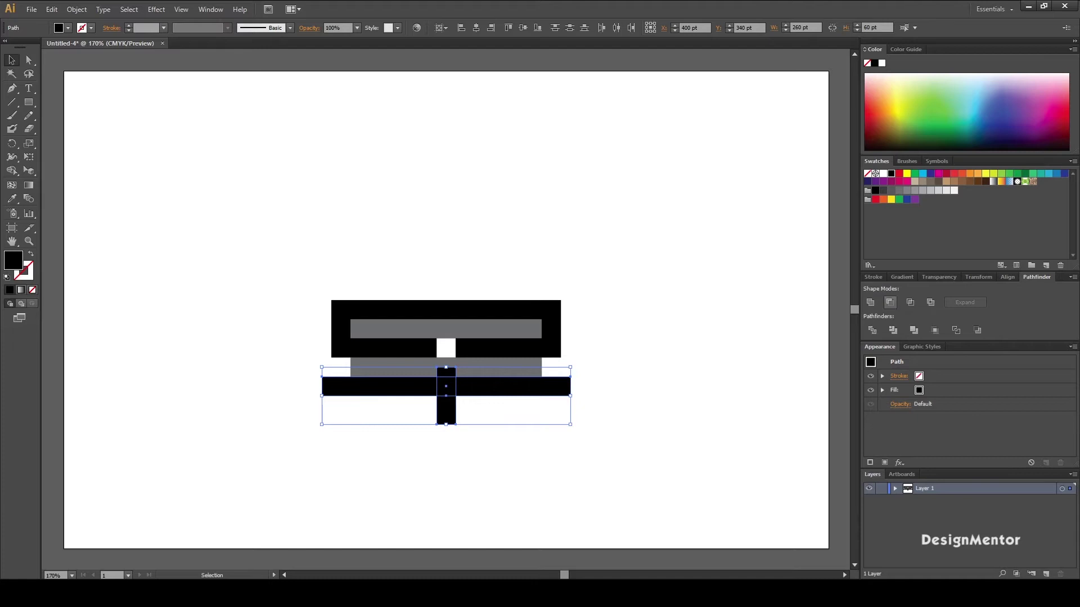
{"action": "left_click", "coordinate": [889, 302]}
{"action": "key", "text": "ctrl+shift+a"}
{"action": "left_click", "coordinate": [446, 367]}
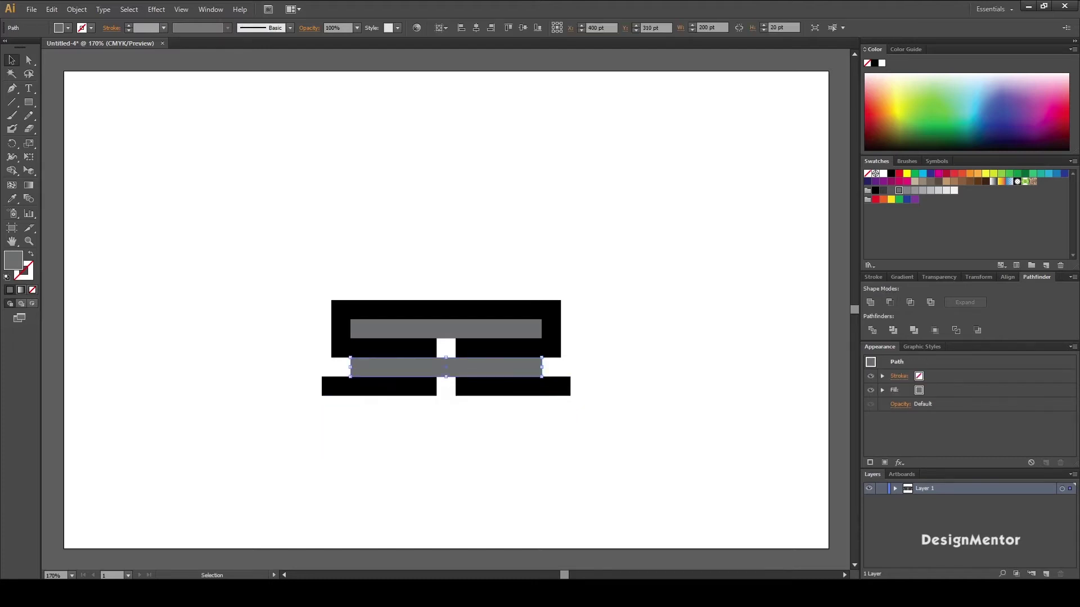
{"action": "key", "text": "Delete"}
{"action": "left_click", "coordinate": [446, 329]}
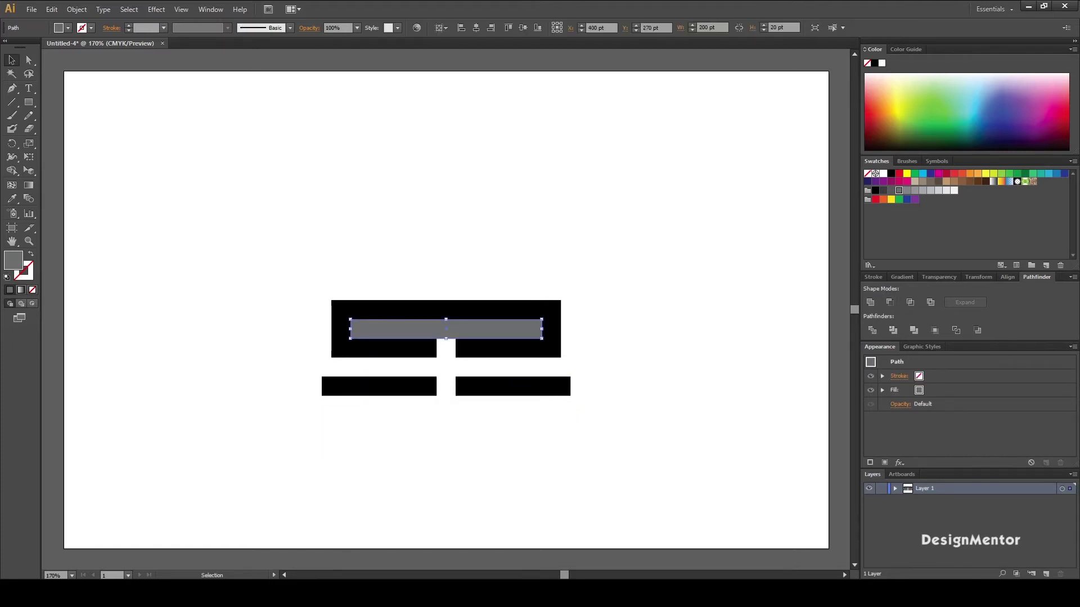
{"action": "key", "text": "Delete"}
Move the vertical connectors into place to form two mirrored S-shapes, then select all pieces.
{"action": "left_click", "coordinate": [338, 330]}
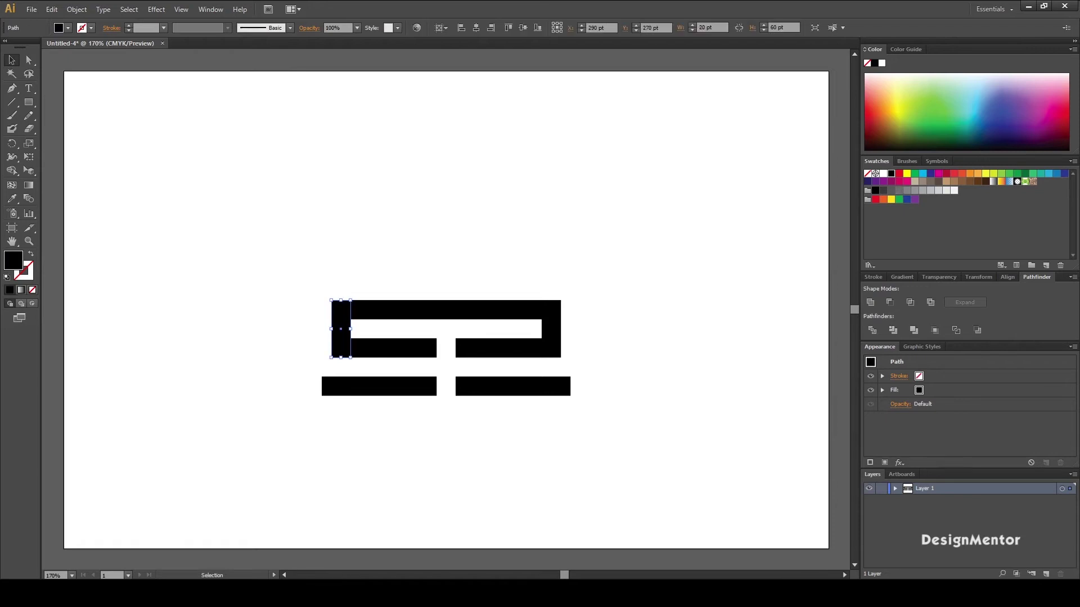
{"action": "key", "text": "shift+Right"}
{"action": "key", "text": "shift+Right"}
{"action": "key", "text": "shift+Right"}
{"action": "key", "text": "shift+Right"}
{"action": "key", "text": "shift+Right"}
{"action": "key", "text": "shift+Right"}
{"action": "key", "text": "shift+Right"}
{"action": "key", "text": "shift+Right"}
{"action": "key", "text": "shift+Right"}
{"action": "key", "text": "shift+Right"}
{"action": "key", "text": "shift+Down"}
{"action": "key", "text": "shift+Down"}
{"action": "key", "text": "shift+Down"}
{"action": "key", "text": "shift+Down"}
{"action": "key", "text": "ctrl+shift+a"}
{"action": "left_click", "coordinate": [419, 361]}
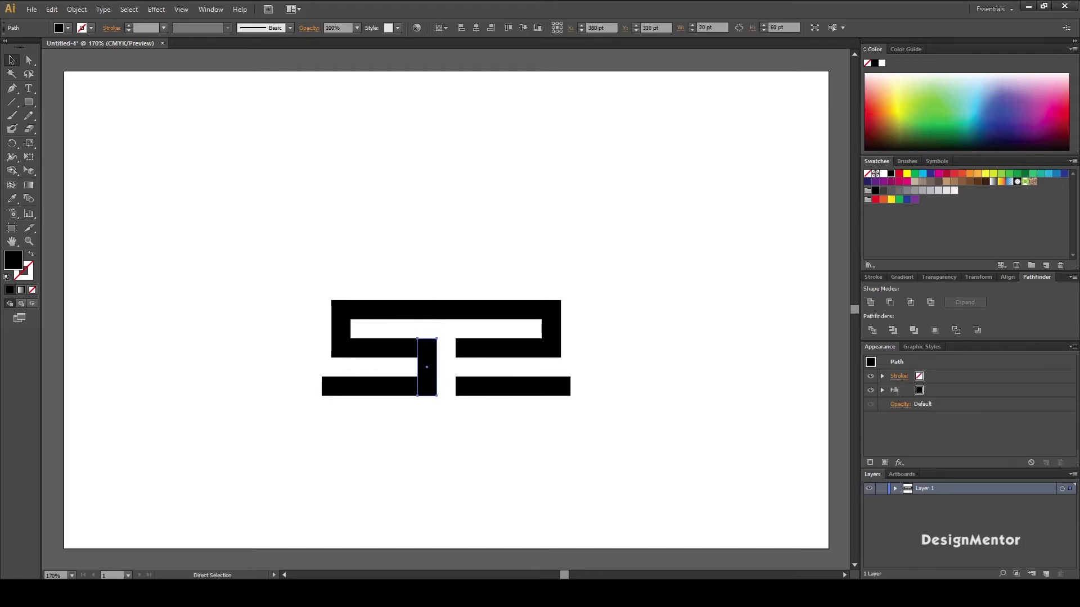
{"action": "left_click_drag", "start_coordinate": [424, 371], "coordinate": [463, 371]}
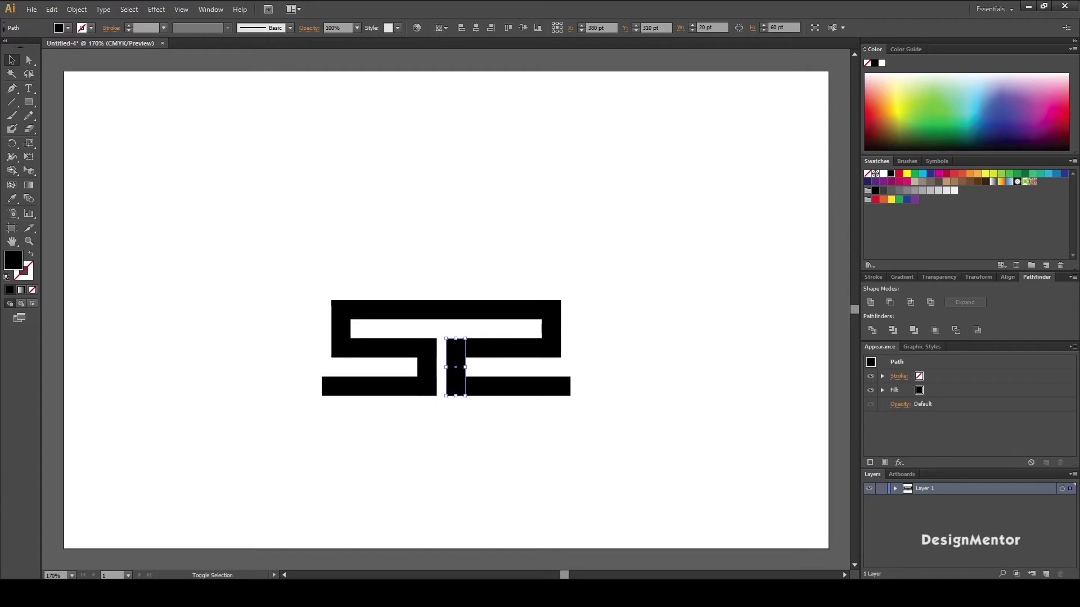
{"action": "key", "text": "ctrl+shift+a"}
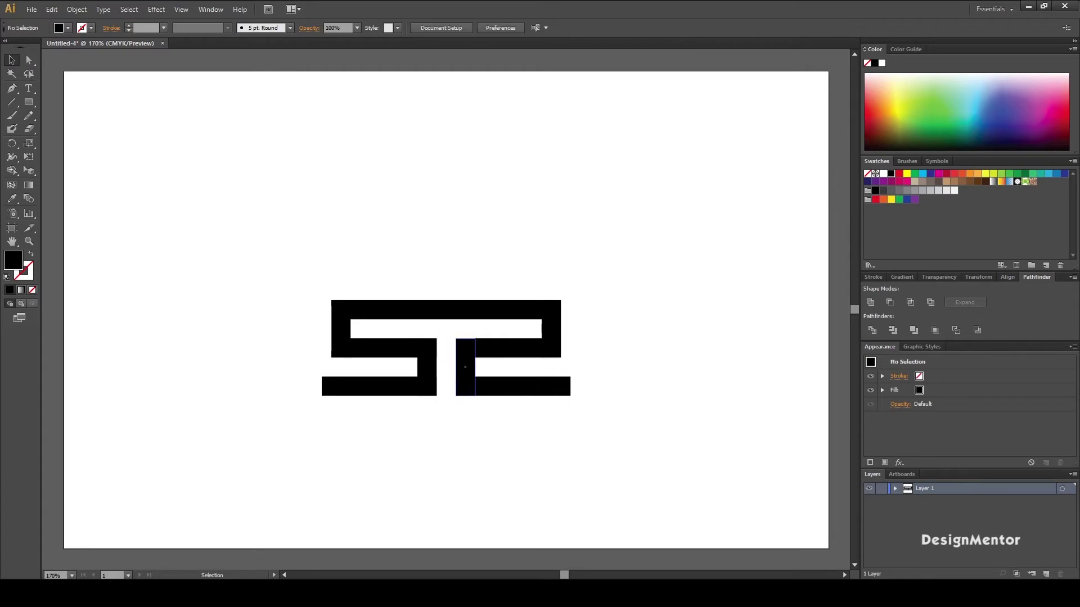
{"action": "left_click", "coordinate": [465, 371]}
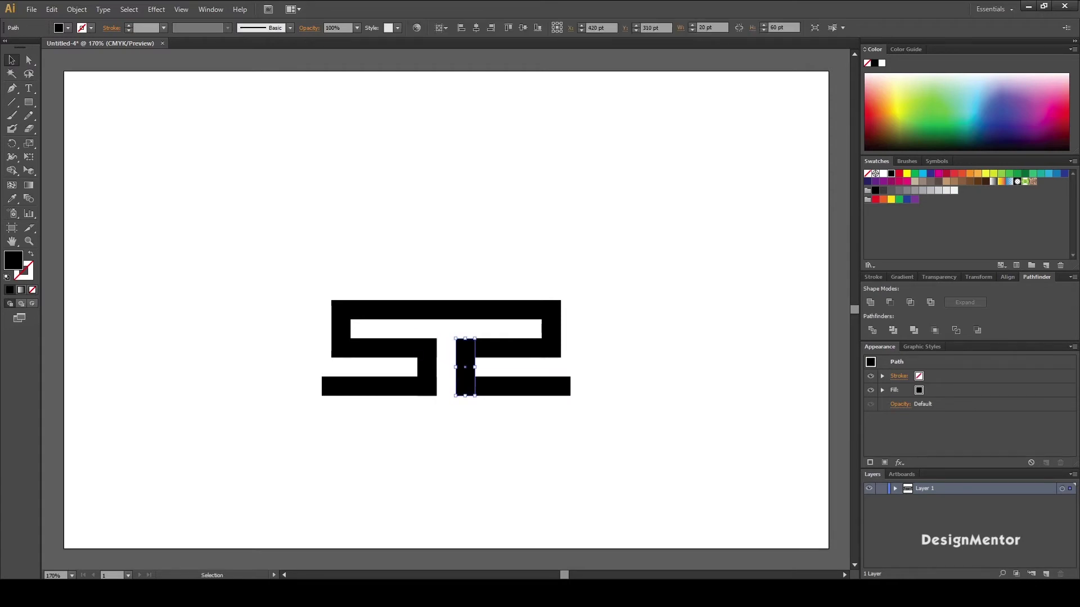
{"action": "key", "text": "ctrl+shift+a"}
{"action": "left_click_drag", "start_coordinate": [281, 277], "coordinate": [592, 406]}
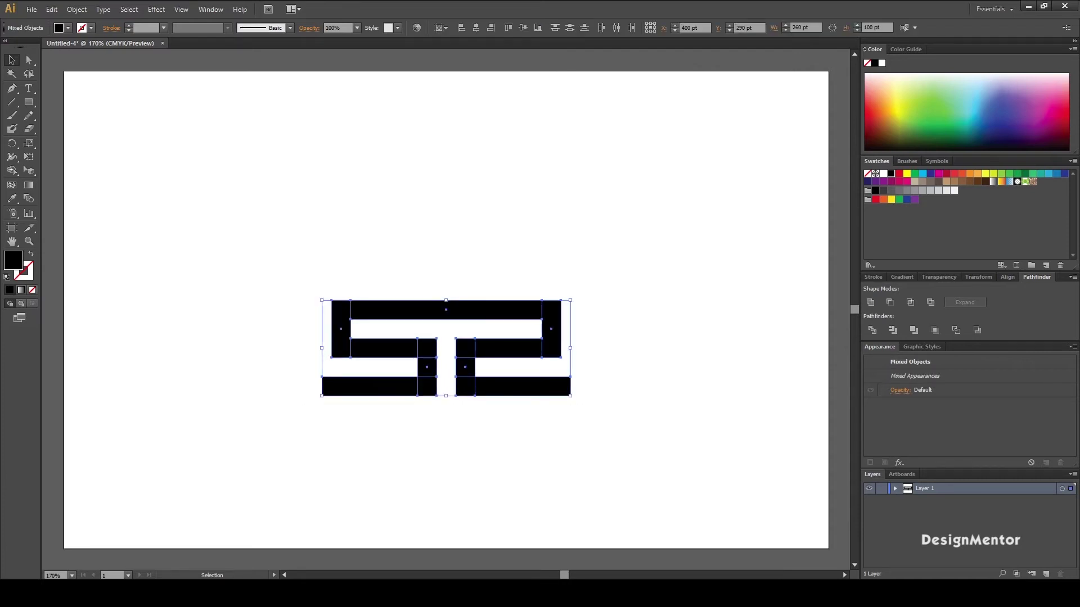
{"action": "left_click_drag", "start_coordinate": [266, 264], "coordinate": [587, 421]}
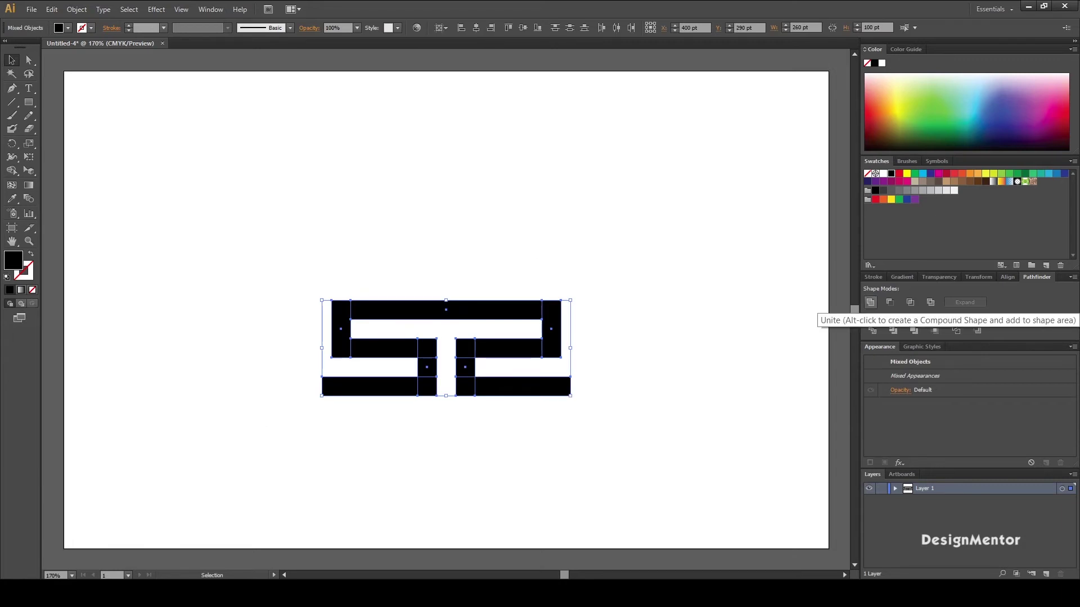
Unite all pieces into one 260 × 100 pt path and centre it vertically at Y 250 pt.
{"action": "left_click", "coordinate": [870, 302]}
{"action": "left_click_drag", "start_coordinate": [251, 262], "coordinate": [648, 445]}
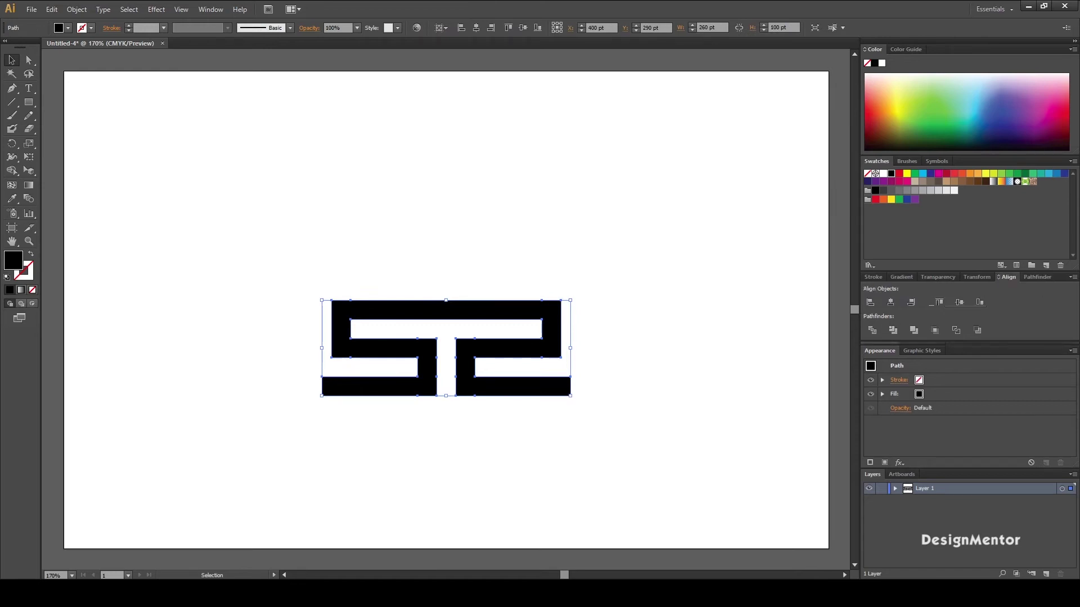
{"action": "left_click", "coordinate": [960, 303]}
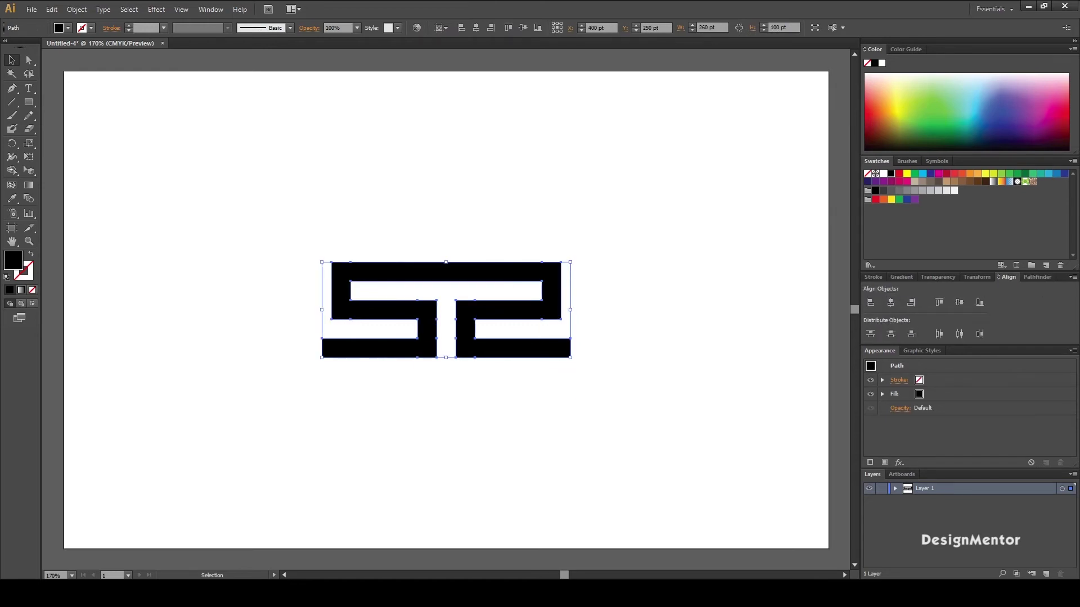
{"action": "left_click", "coordinate": [332, 321]}
{"action": "left_click_drag", "start_coordinate": [246, 216], "coordinate": [660, 408]}
Save the motif as a new pattern brush, Pattern Brush 1, at 25% scale.
{"action": "left_click", "coordinate": [332, 321]}
{"action": "left_click_drag", "start_coordinate": [245, 232], "coordinate": [599, 398]}
{"action": "key", "text": "F5"}
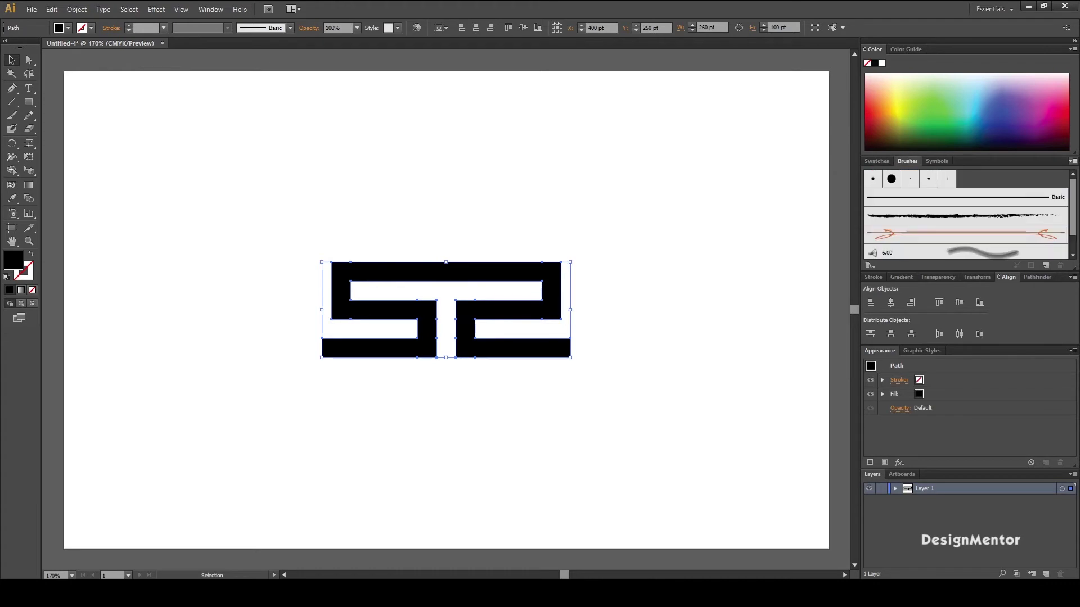
{"action": "left_click", "coordinate": [1072, 161]}
{"action": "left_click", "coordinate": [951, 166]}
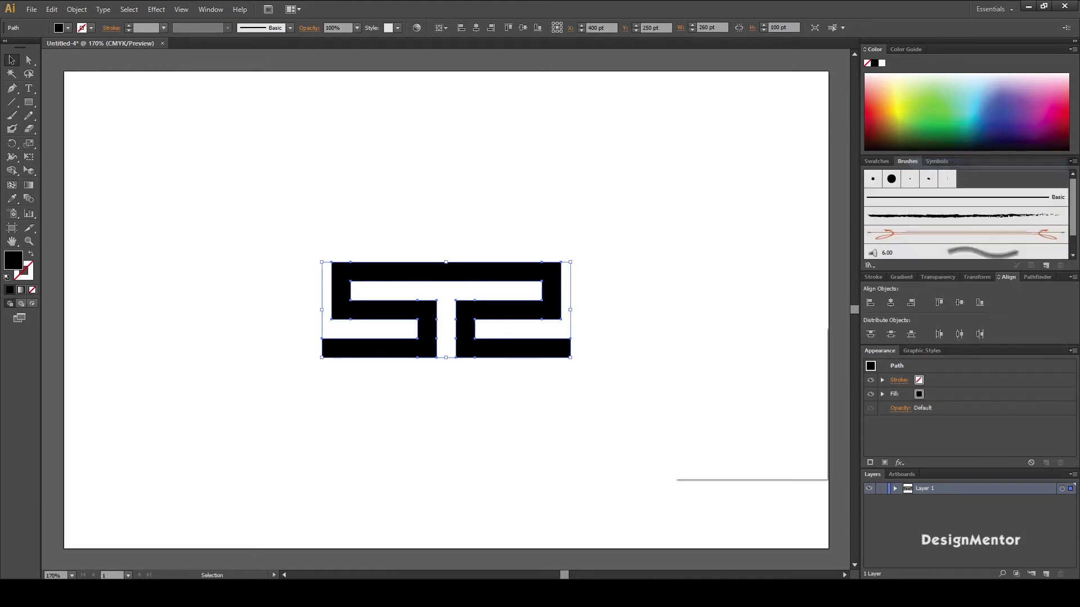
{"action": "left_click", "coordinate": [693, 429]}
{"action": "left_click", "coordinate": [736, 453]}
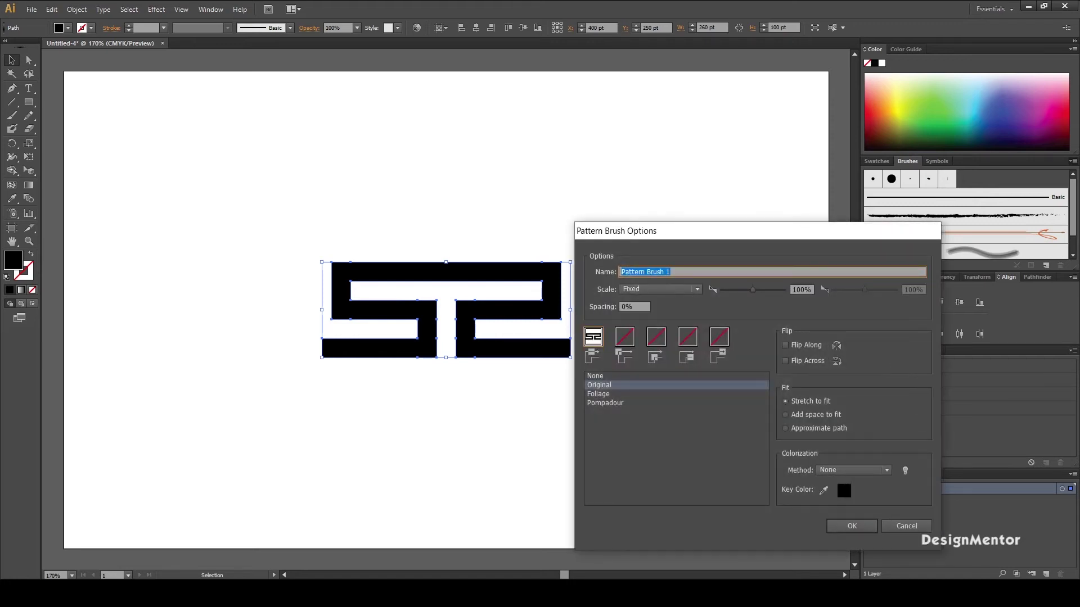
{"action": "key", "text": "End"}
{"action": "key", "text": "Tab"}
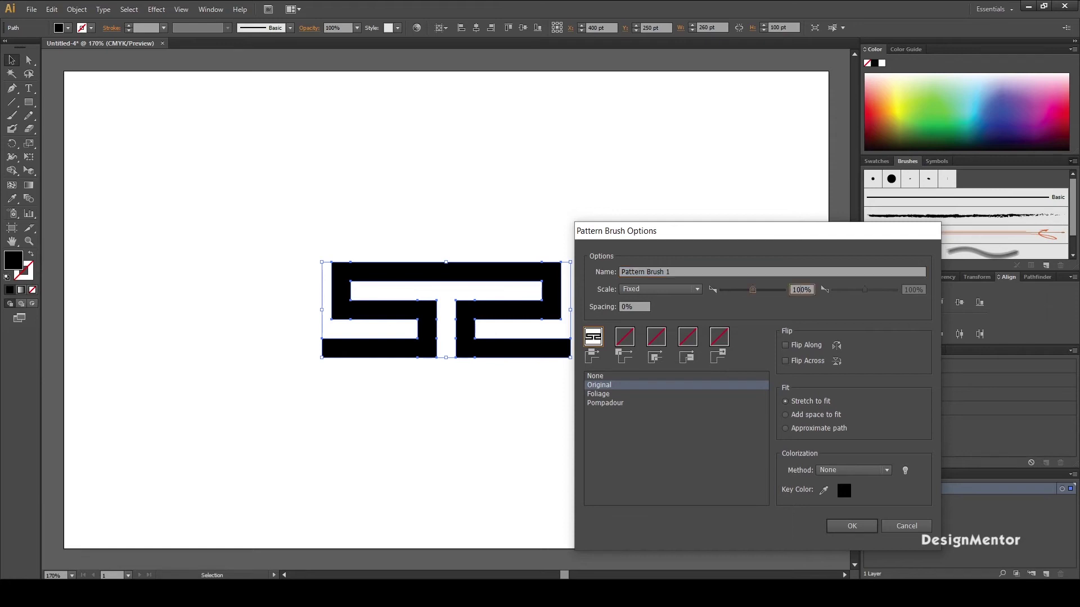
{"action": "type", "text": "25"}
{"action": "key", "text": "Return"}
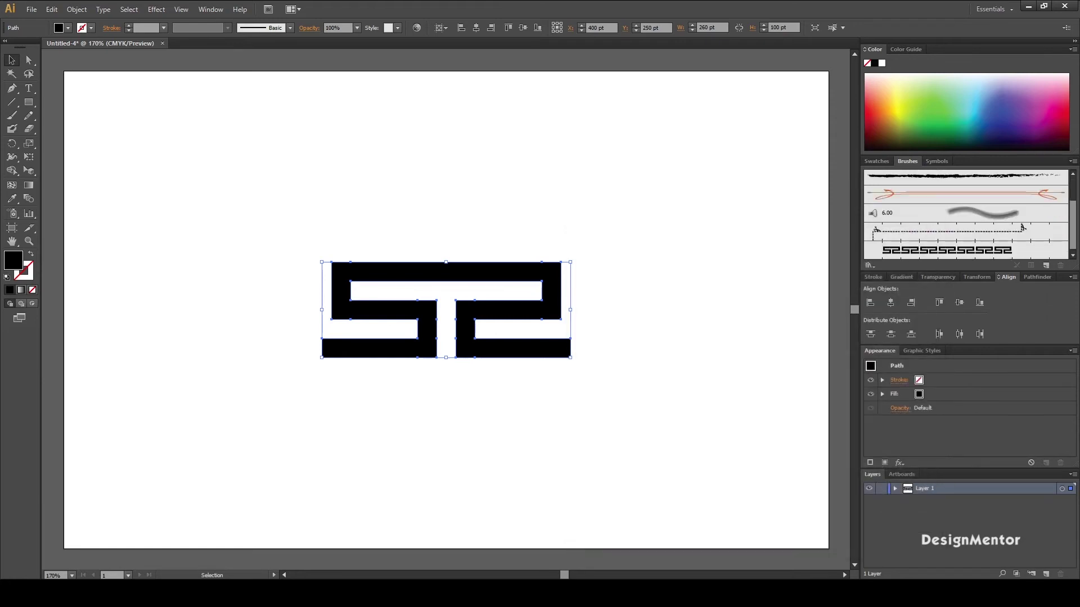
{"action": "left_click", "coordinate": [332, 322]}
Shift the key motif up to Y 110 pt and right past the artboard edge.
{"action": "left_click_drag", "start_coordinate": [285, 233], "coordinate": [683, 420]}
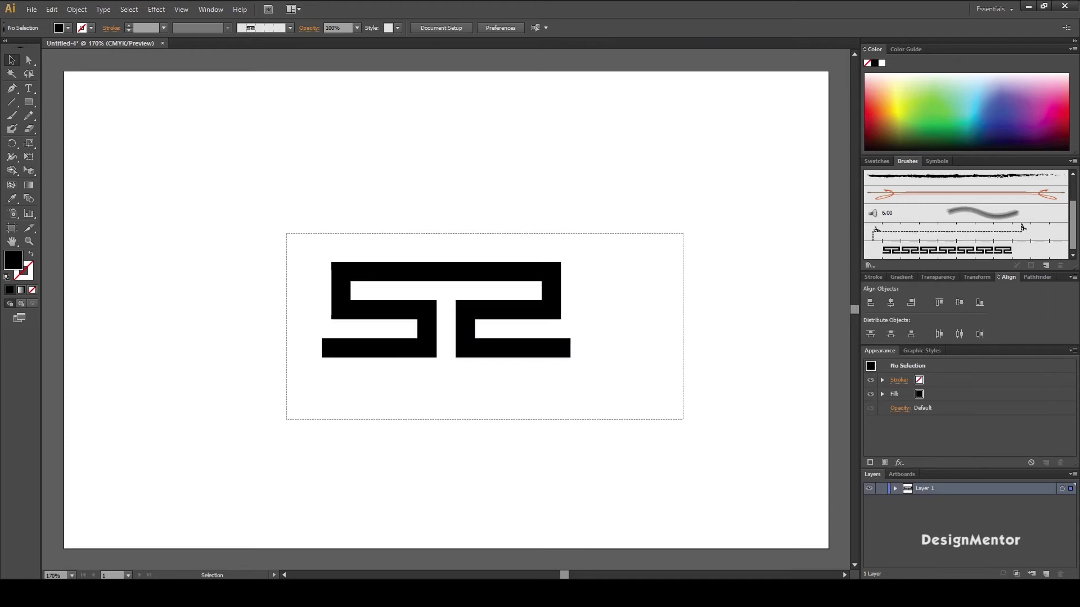
{"action": "key", "text": "shift+Up"}
{"action": "key", "text": "shift+Up"}
{"action": "key", "text": "shift+Up"}
{"action": "key", "text": "shift+Up"}
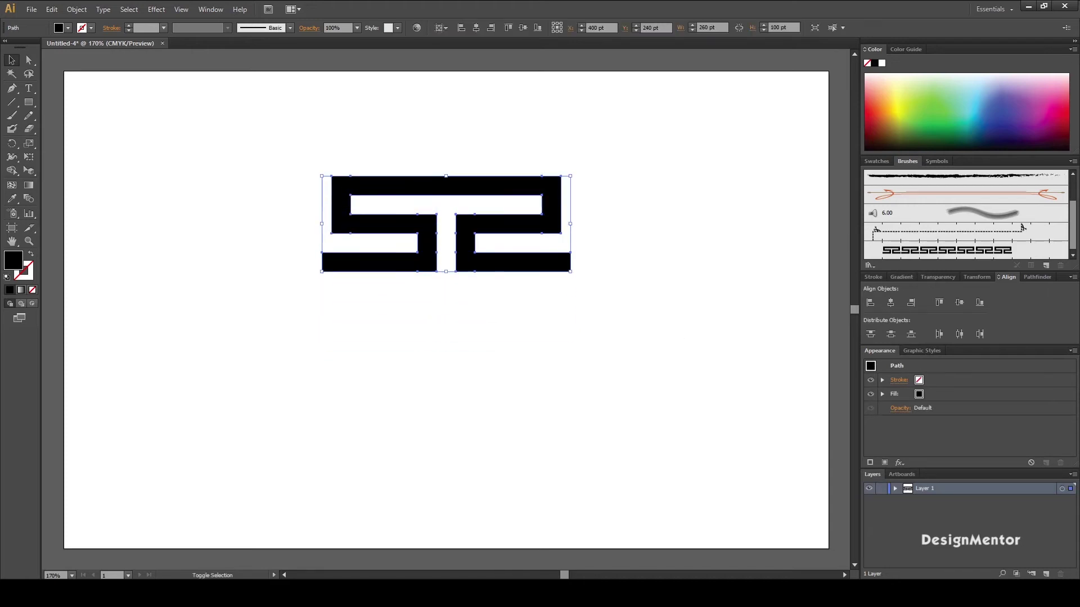
{"action": "key", "text": "shift+Up"}
{"action": "key", "text": "shift+Up"}
{"action": "key", "text": "shift+Up"}
{"action": "key", "text": "shift+Up"}
{"action": "key", "text": "shift+Up"}
{"action": "key", "text": "shift+Up"}
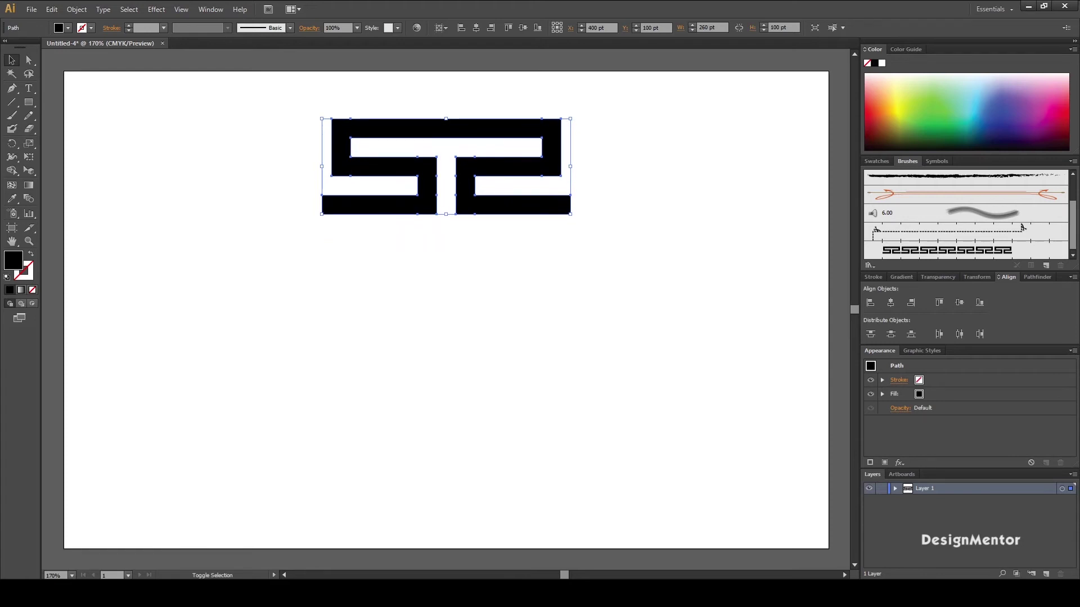
{"action": "key", "text": "shift+Up"}
{"action": "key", "text": "shift+Right"}
{"action": "key", "text": "shift+Right"}
{"action": "key", "text": "shift+Right"}
{"action": "key", "text": "shift+Right"}
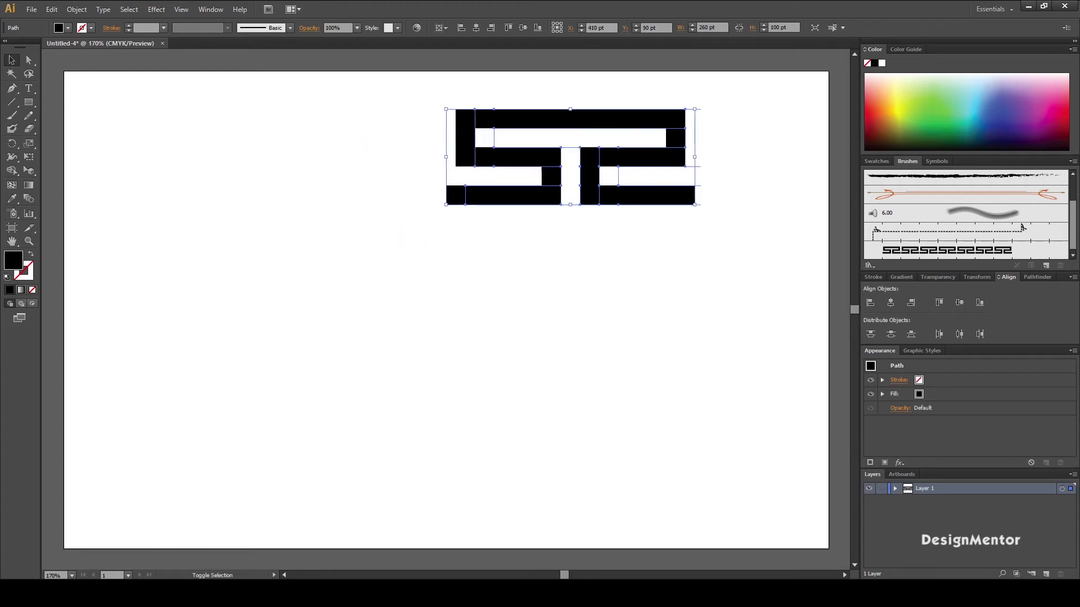
{"action": "key", "text": "shift+Right"}
{"action": "key", "text": "shift+Right"}
{"action": "key", "text": "shift+Right"}
{"action": "key", "text": "shift+Right"}
{"action": "key", "text": "shift+Right"}
{"action": "key", "text": "shift+Right"}
{"action": "key", "text": "shift+Right"}
{"action": "key", "text": "shift+Right"}
{"action": "key", "text": "shift+Right"}
{"action": "key", "text": "shift+Right"}
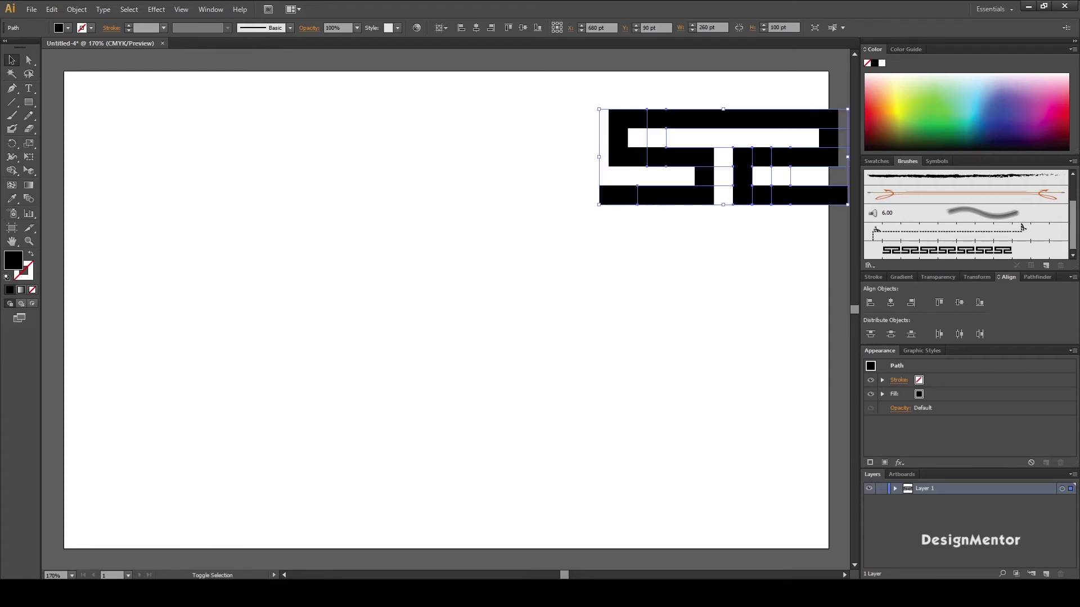
{"action": "key", "text": "shift+Right"}
{"action": "key", "text": "shift+Right"}
{"action": "key", "text": "shift+Right"}
{"action": "key", "text": "shift+Right"}
{"action": "key", "text": "shift+Right"}
{"action": "key", "text": "shift+Right"}
{"action": "key", "text": "shift+Right"}
{"action": "key", "text": "shift+Right"}
{"action": "key", "text": "shift+Right"}
{"action": "key", "text": "shift+Left"}
{"action": "left_click", "coordinate": [733, 169]}
Set the fill to None and the stroke to black for the next shape.
{"action": "key", "text": "l"}
{"action": "left_click", "coordinate": [59, 27]}
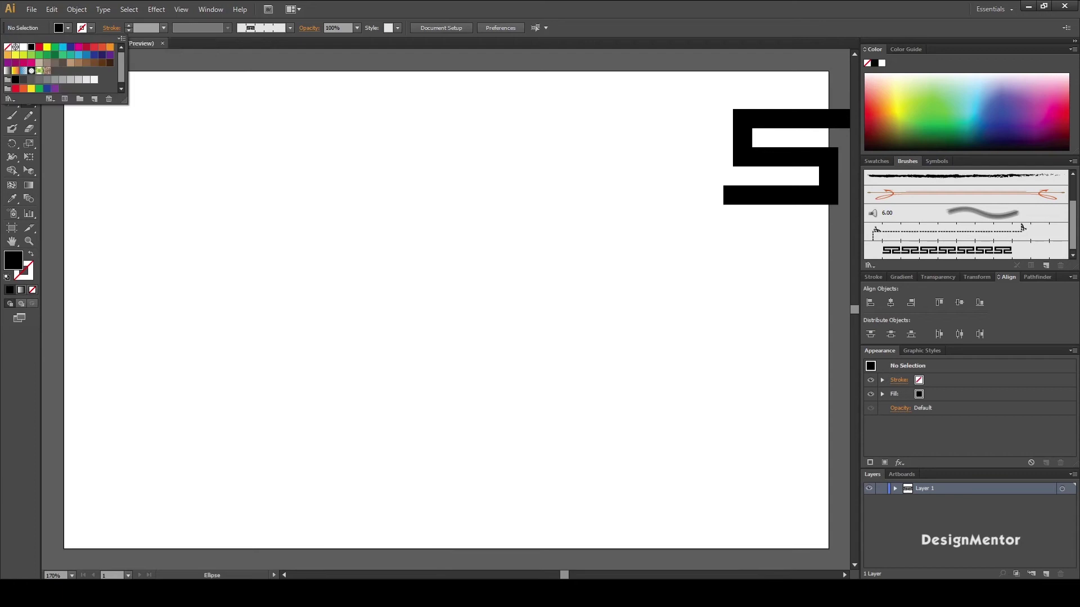
{"action": "left_click", "coordinate": [7, 47]}
{"action": "key", "text": "Escape"}
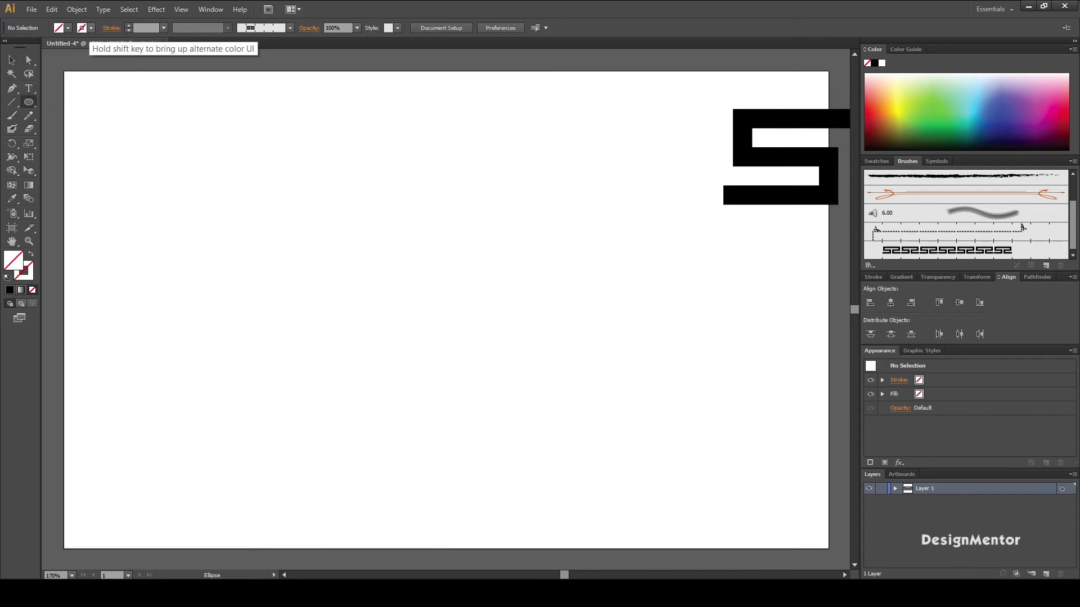
{"action": "key", "text": "v"}
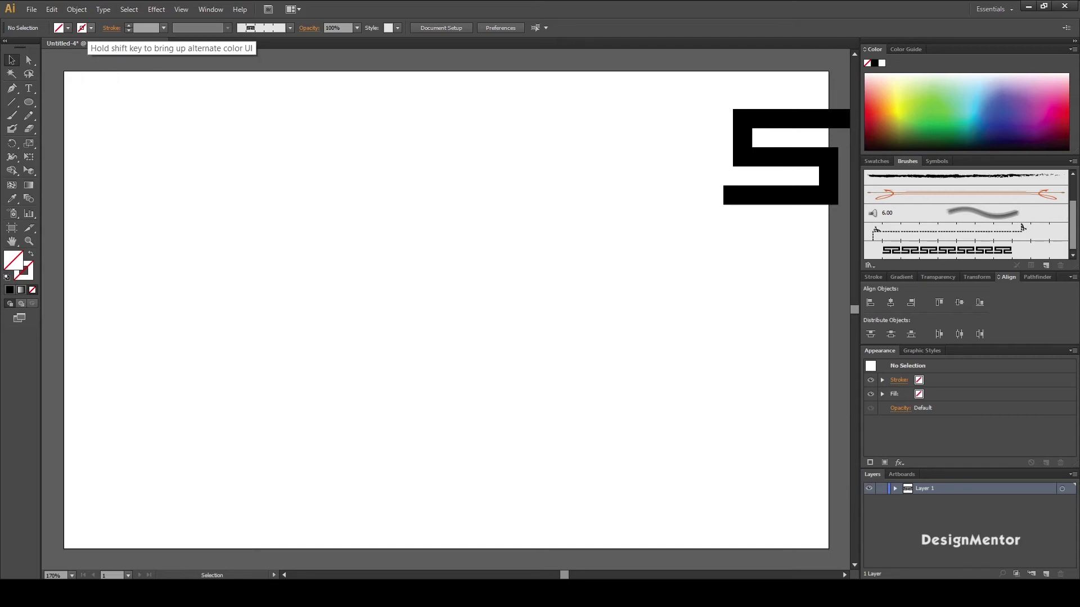
{"action": "left_click", "coordinate": [81, 27]}
{"action": "left_click", "coordinate": [31, 47]}
{"action": "key", "text": "Escape"}
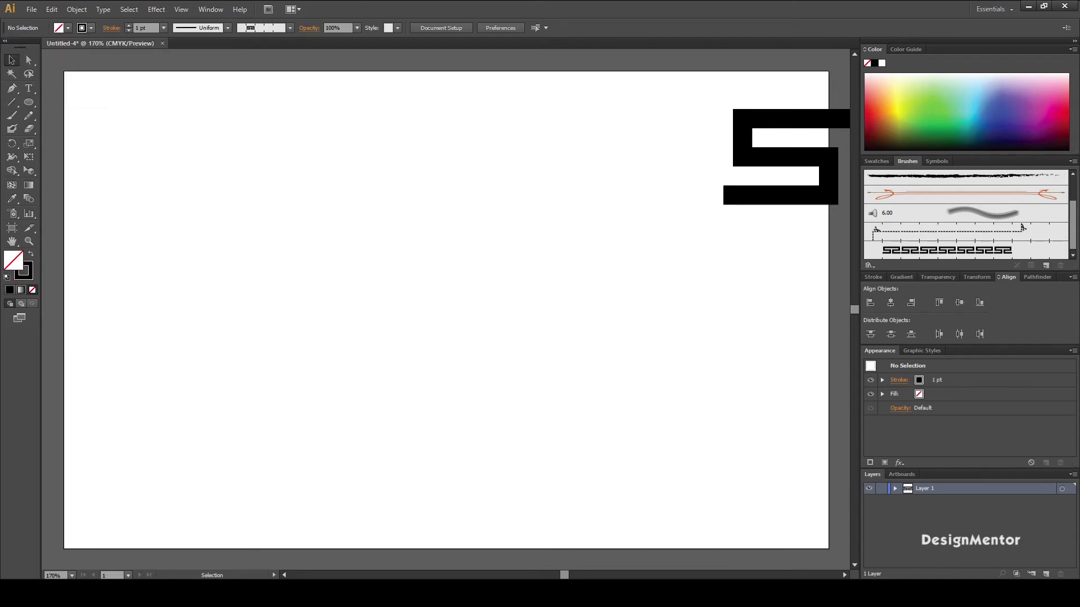
Draw a 350 pt circle and centre it horizontally and vertically on the artboard.
{"action": "left_click", "coordinate": [29, 102]}
{"action": "left_click", "coordinate": [733, 169]}
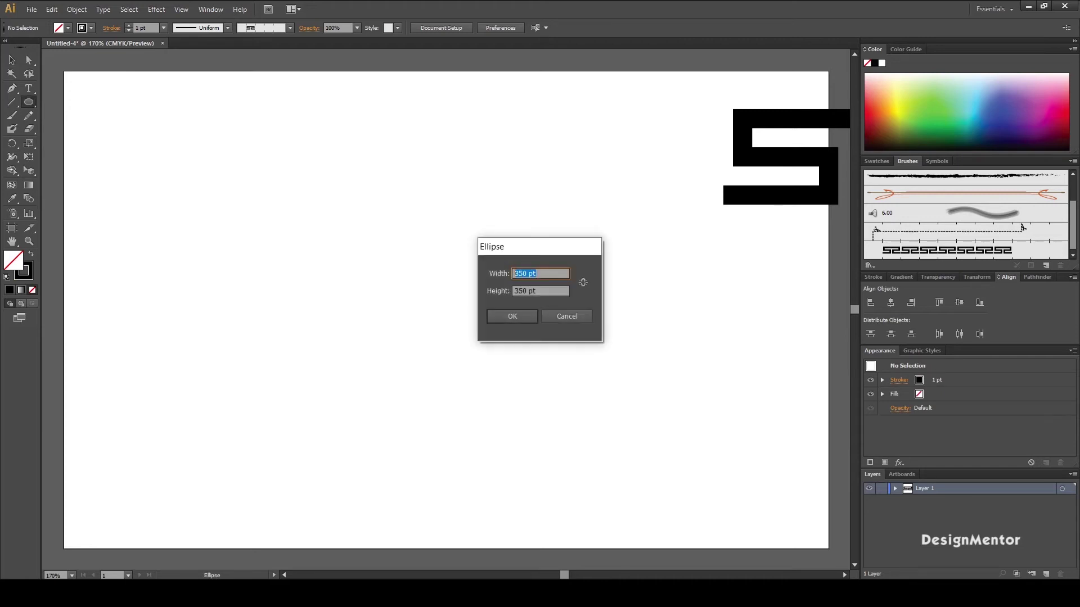
{"action": "key", "text": "Tab"}
{"action": "key", "text": "Return"}
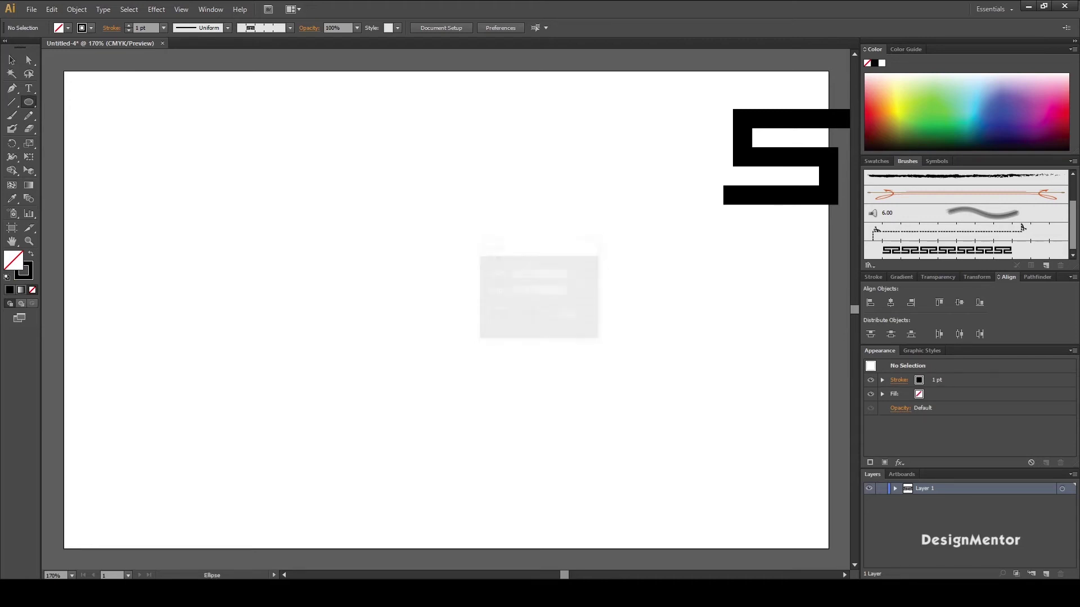
{"action": "key", "text": "v"}
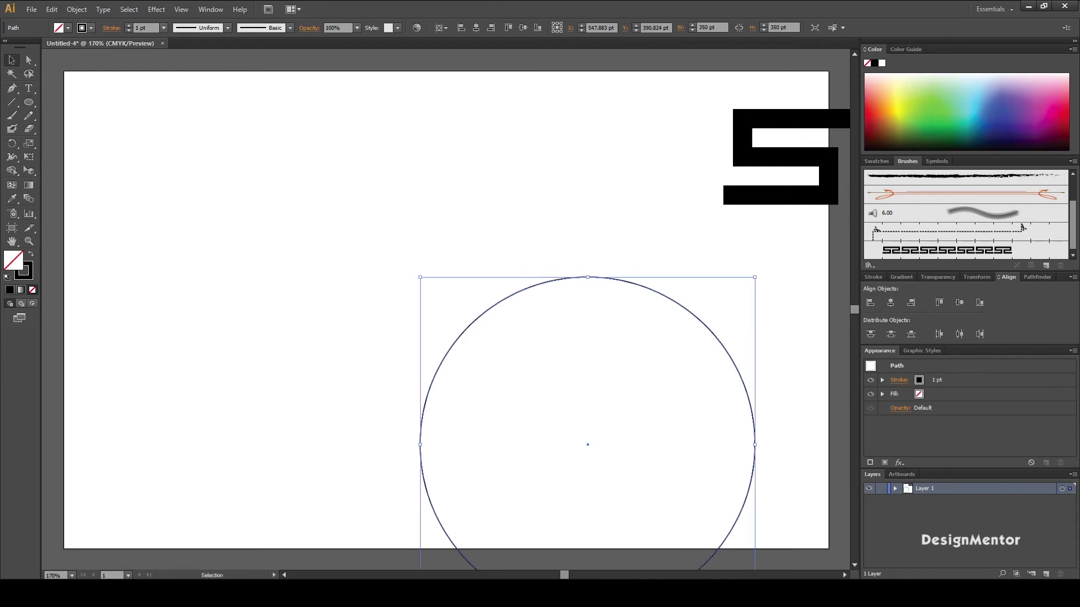
{"action": "left_click", "coordinate": [890, 302]}
{"action": "left_click", "coordinate": [960, 303]}
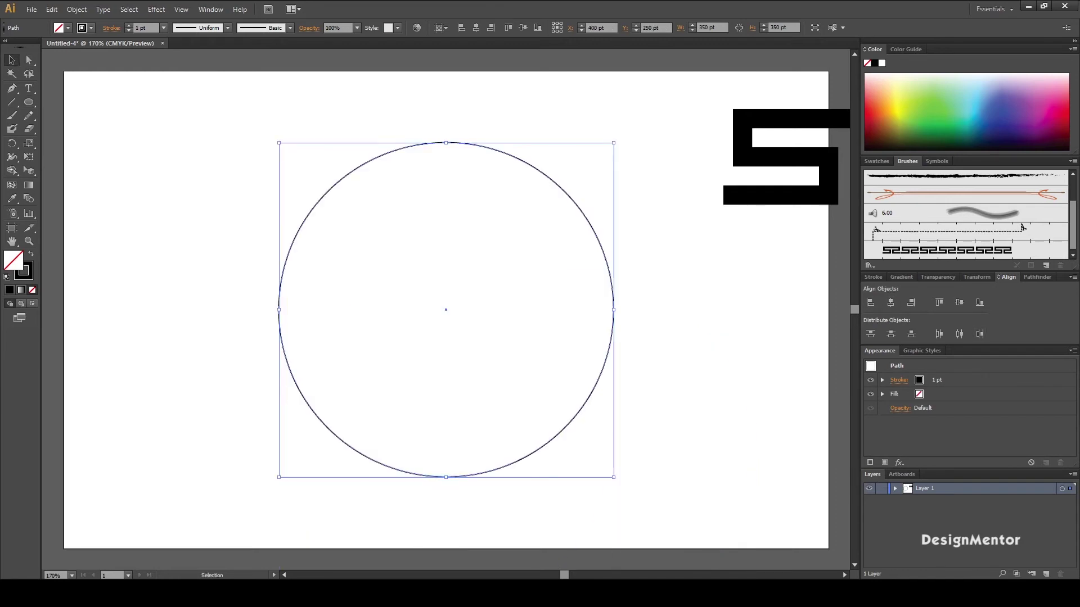
Apply Pattern Brush 1 to the circle to form the Greek-key ring, then deselect it.
{"action": "left_click", "coordinate": [520, 169]}
{"action": "left_click", "coordinate": [946, 249]}
{"action": "key", "text": "ctrl+shift+a"}
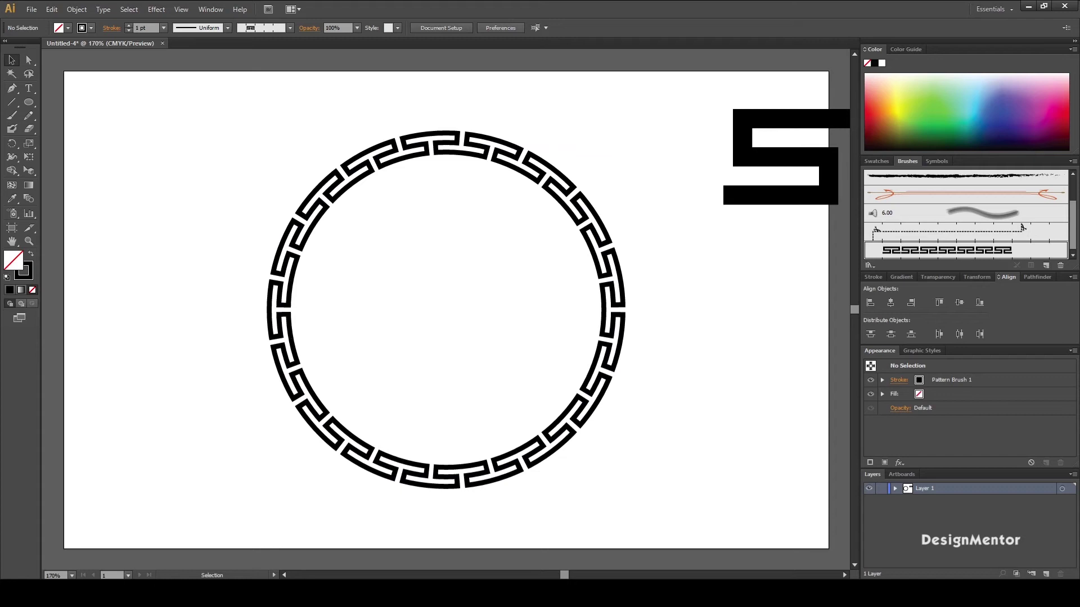
{"action": "left_click", "coordinate": [28, 102]}
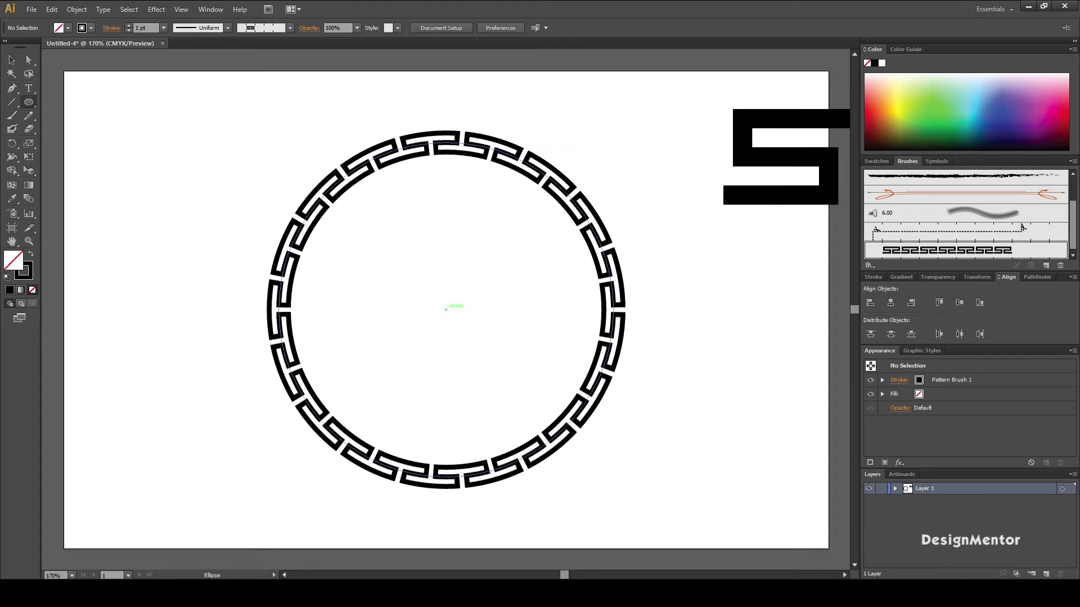
{"action": "left_click", "coordinate": [445, 309], "text": "alt"}
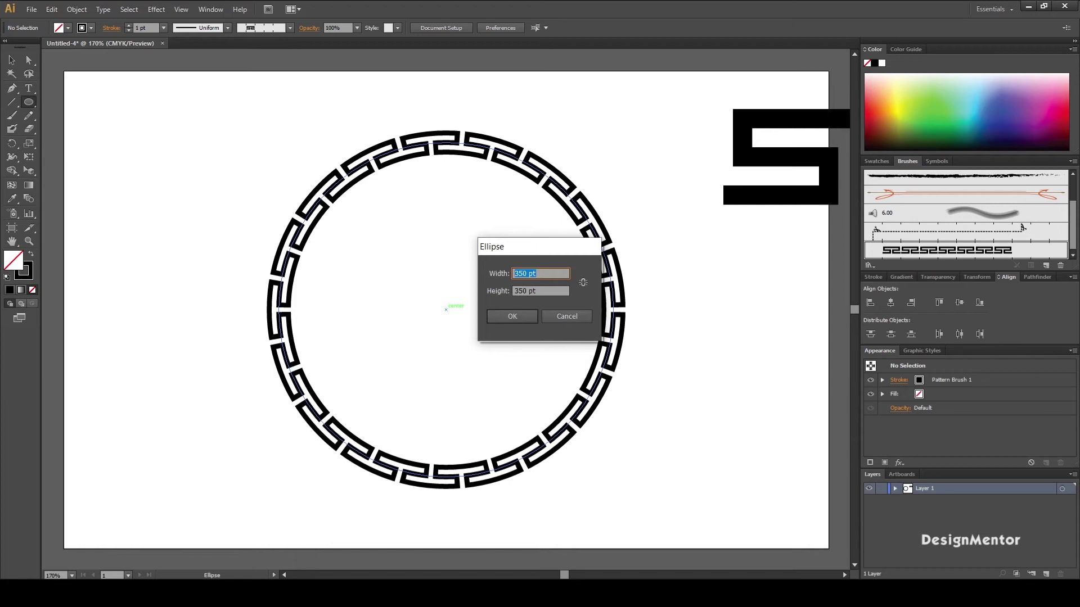
Create a 390 × 390 pt circle and centre it on the ring.
{"action": "type", "text": "390"}
{"action": "key", "text": "Tab"}
{"action": "type", "text": "390"}
{"action": "key", "text": "Return"}
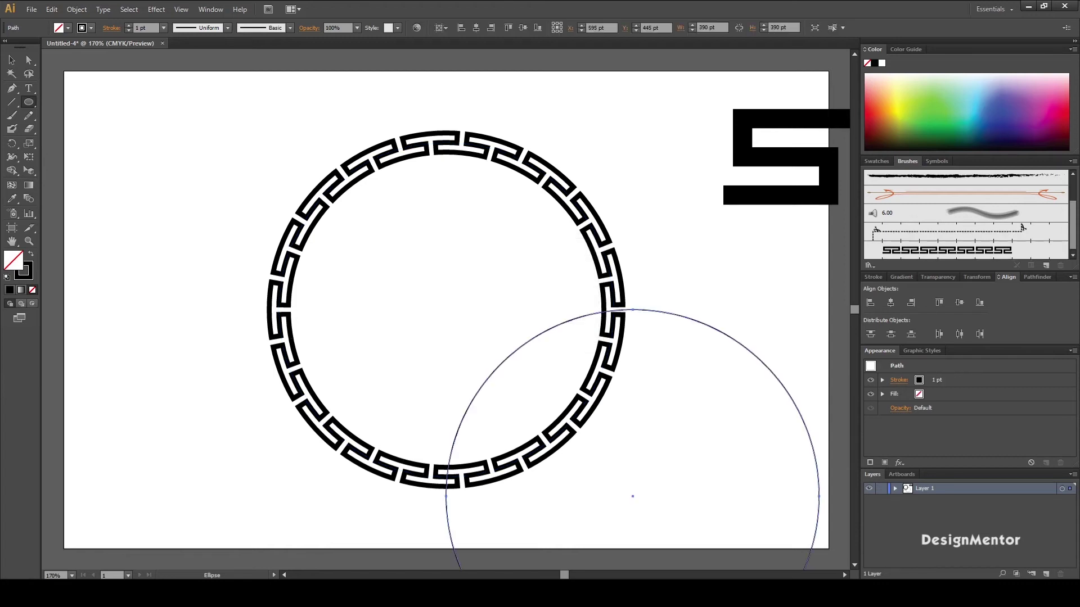
{"action": "left_click", "coordinate": [890, 302]}
{"action": "left_click", "coordinate": [959, 302]}
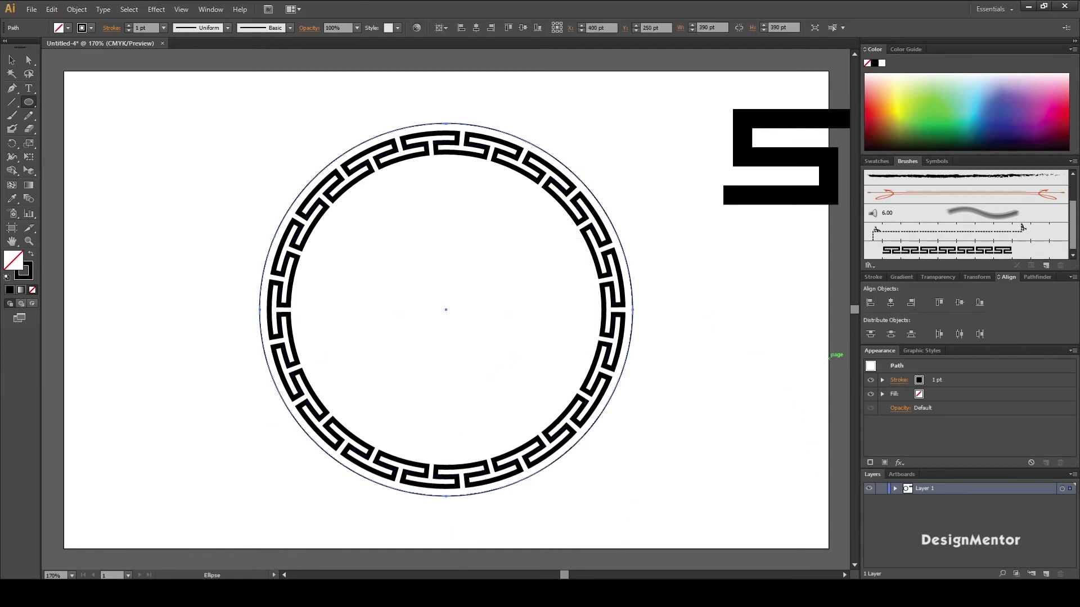
Set the outer circle's stroke weight to 2 pt and deselect it.
{"action": "left_click", "coordinate": [145, 28]}
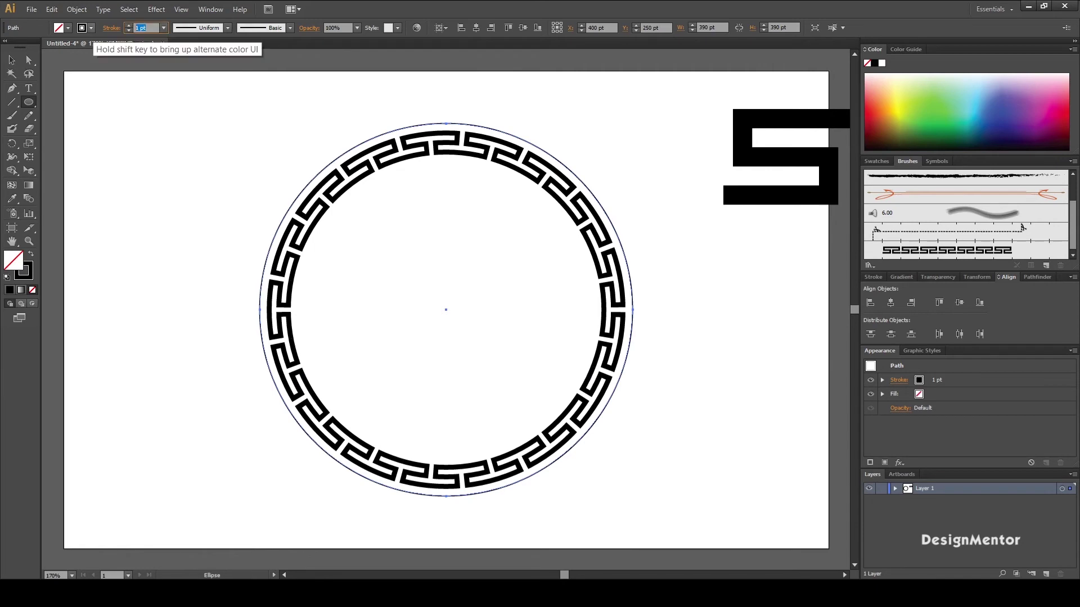
{"action": "type", "text": "2"}
{"action": "key", "text": "Return"}
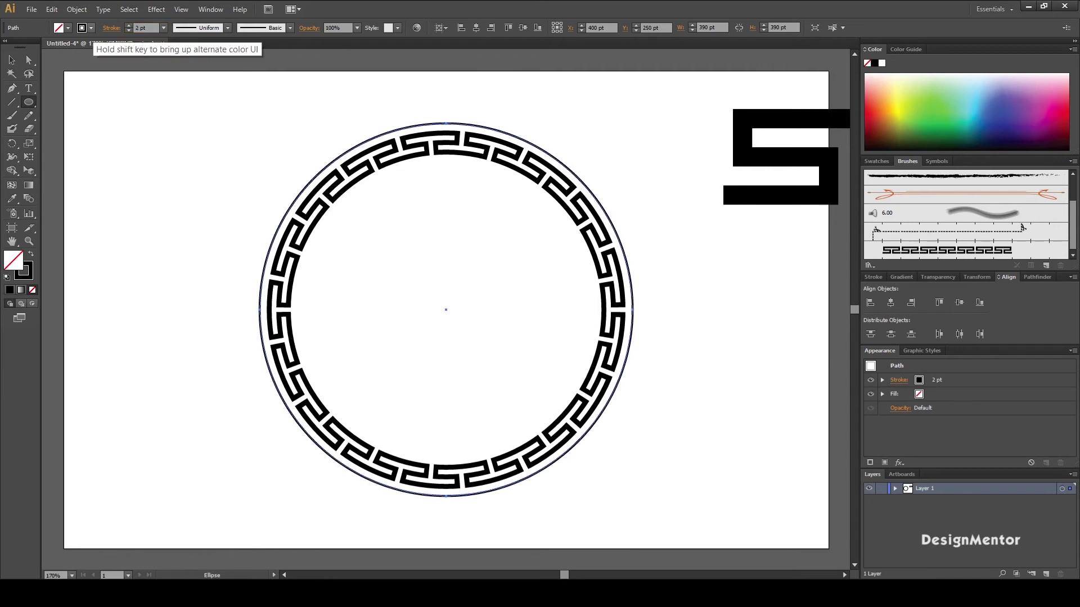
{"action": "key", "text": "v"}
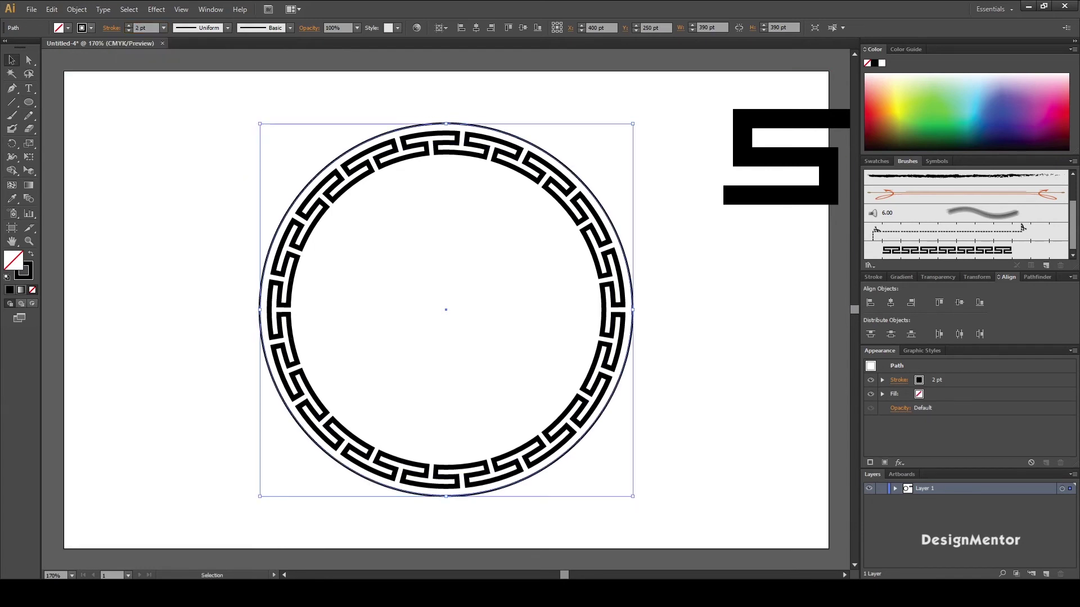
{"action": "key", "text": "ctrl+shift+a"}
{"action": "key", "text": "l"}
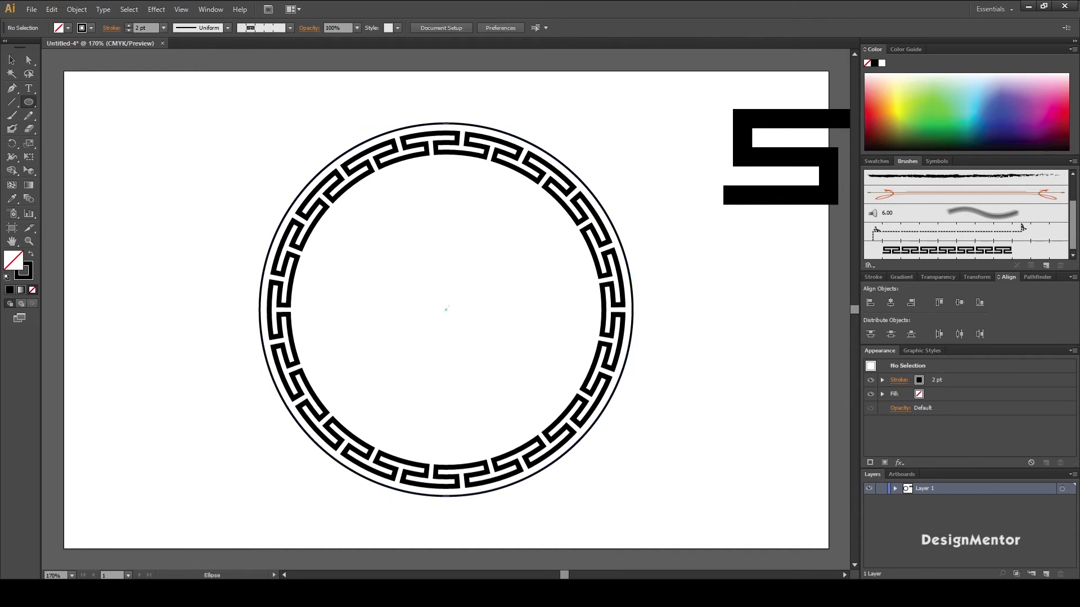
Create a 320 × 320 pt circle at the ring's centre.
{"action": "left_click", "coordinate": [445, 309]}
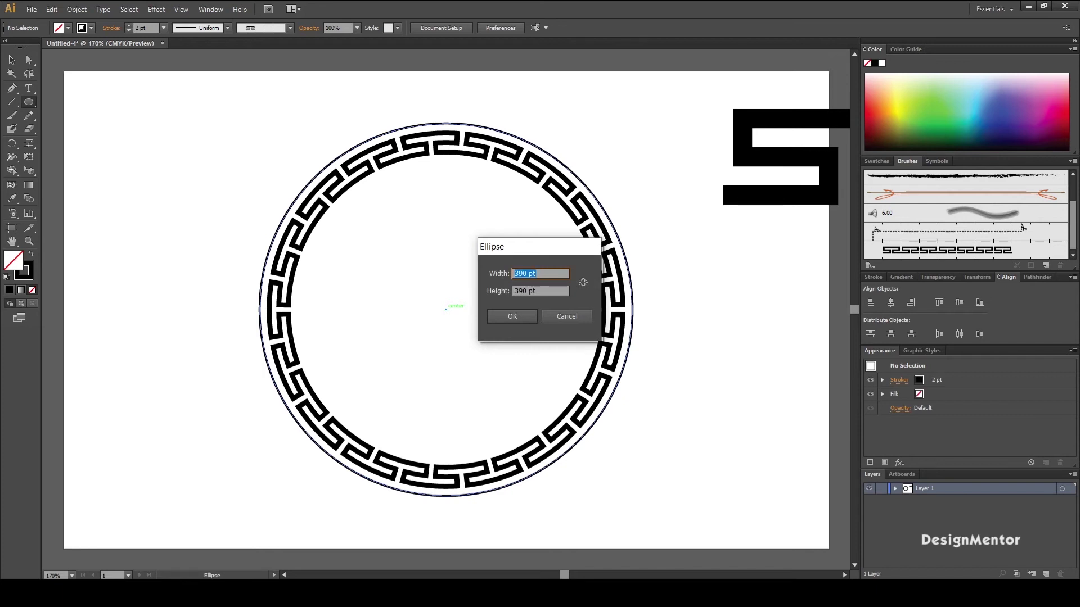
{"action": "type", "text": "320"}
{"action": "key", "text": "Tab"}
{"action": "type", "text": "320"}
{"action": "key", "text": "Return"}
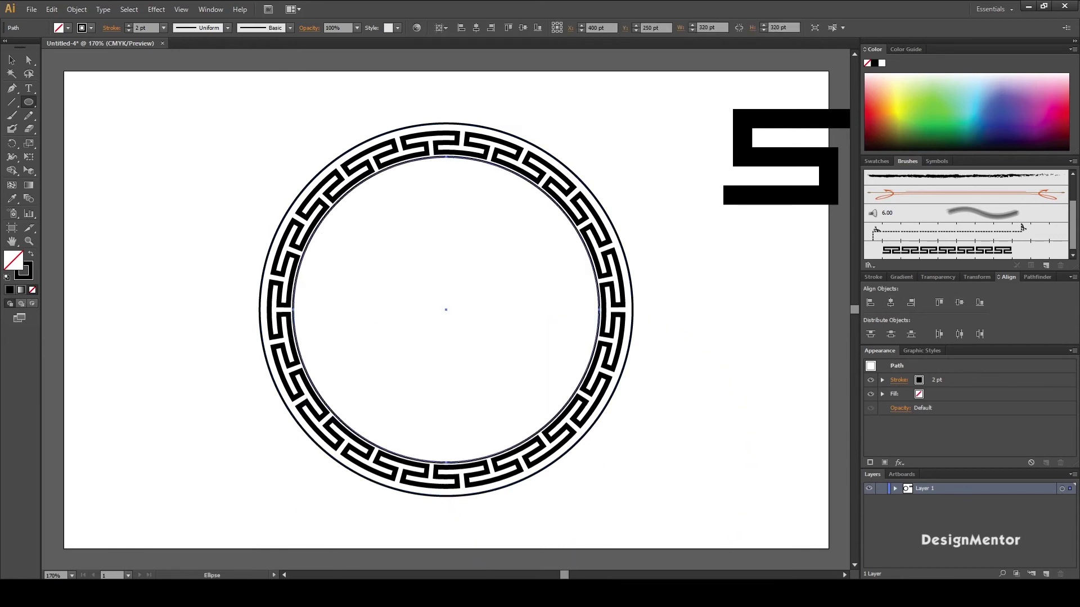
Resize the inner circle in the control bar to 300 pt, then to 310 pt wide and tall.
{"action": "left_click", "coordinate": [710, 27]}
{"action": "type", "text": "300"}
{"action": "key", "text": "Tab"}
{"action": "type", "text": "300"}
{"action": "key", "text": "Return"}
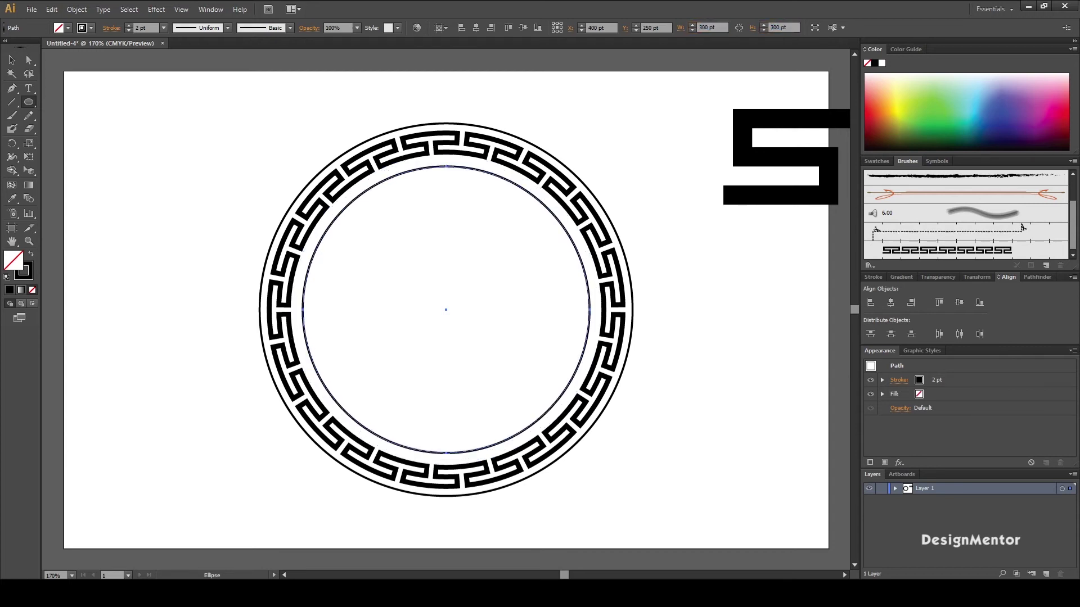
{"action": "left_click", "coordinate": [709, 27]}
{"action": "type", "text": "3"}
{"action": "key", "text": "Tab"}
{"action": "type", "text": "3"}
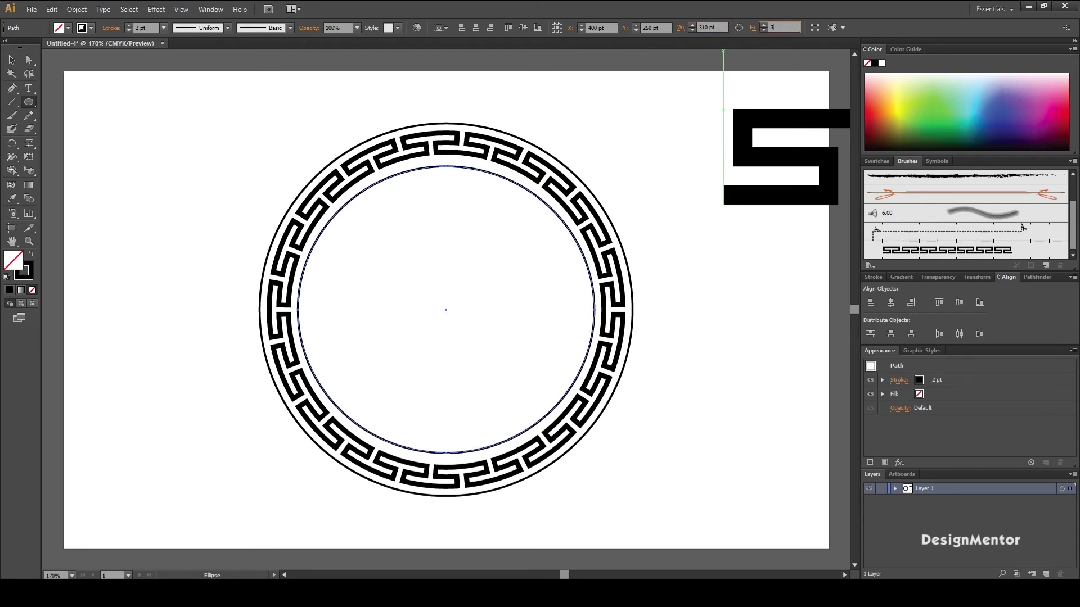
{"action": "type", "text": "10"}
{"action": "key", "text": "Return"}
Marquee-select the whole Greek-key ring design.
{"action": "key", "text": "v"}
{"action": "key", "text": "ctrl+shift+a"}
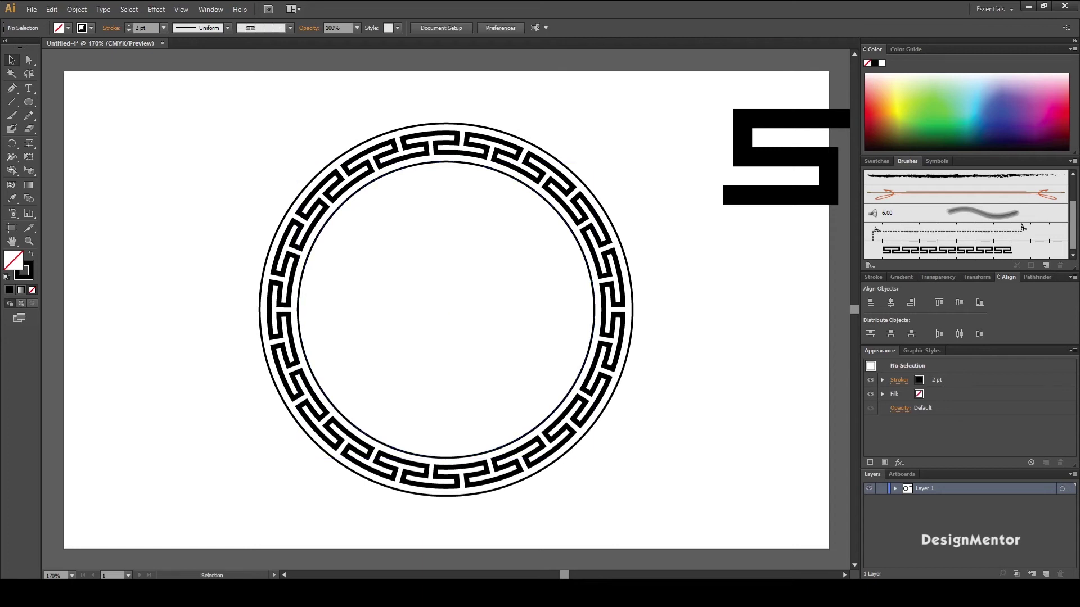
{"action": "left_click_drag", "start_coordinate": [326, 103], "coordinate": [516, 199]}
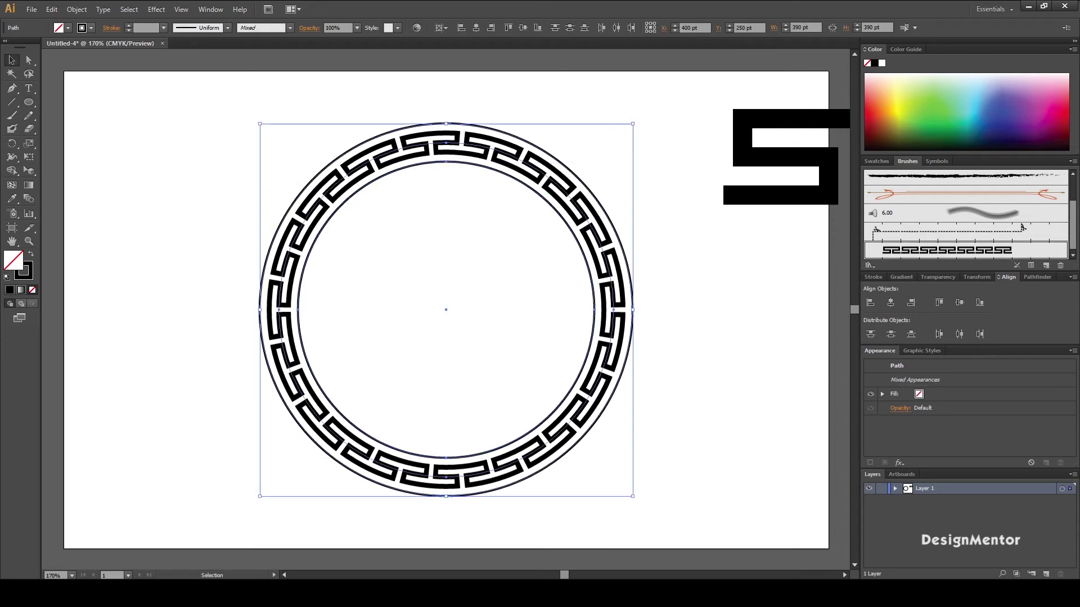
{"action": "key", "text": "ctrl+shift+a"}
{"action": "left_click_drag", "start_coordinate": [356, 104], "coordinate": [560, 232]}
Expand the ring's brushed appearance into plain shapes via the Object menu.
{"action": "left_click", "coordinate": [52, 9]}
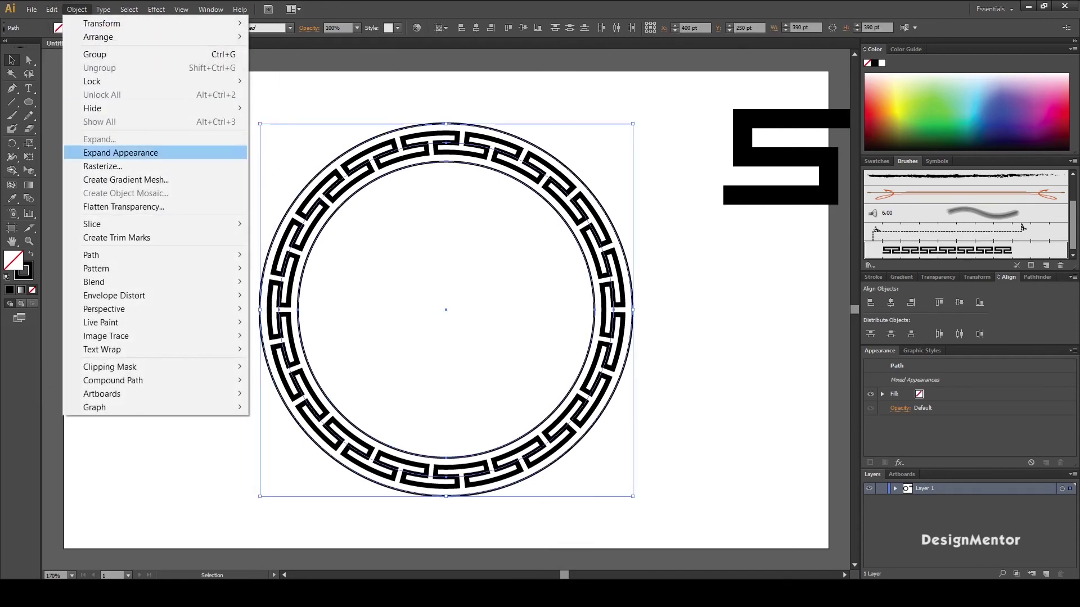
{"action": "left_click", "coordinate": [120, 152]}
{"action": "left_click", "coordinate": [77, 9]}
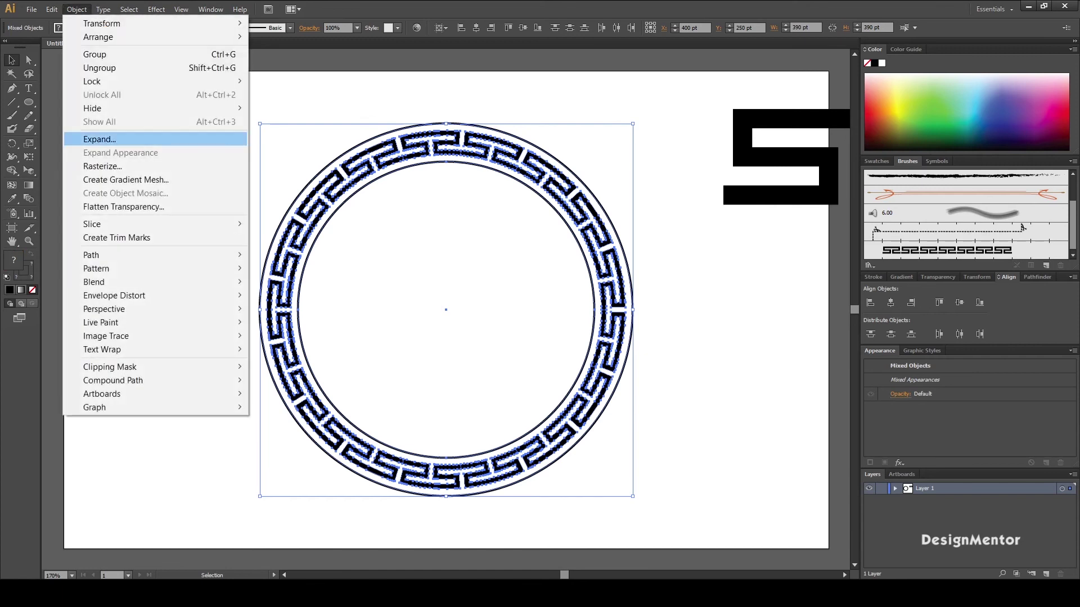
{"action": "left_click", "coordinate": [99, 139]}
{"action": "left_click", "coordinate": [513, 359]}
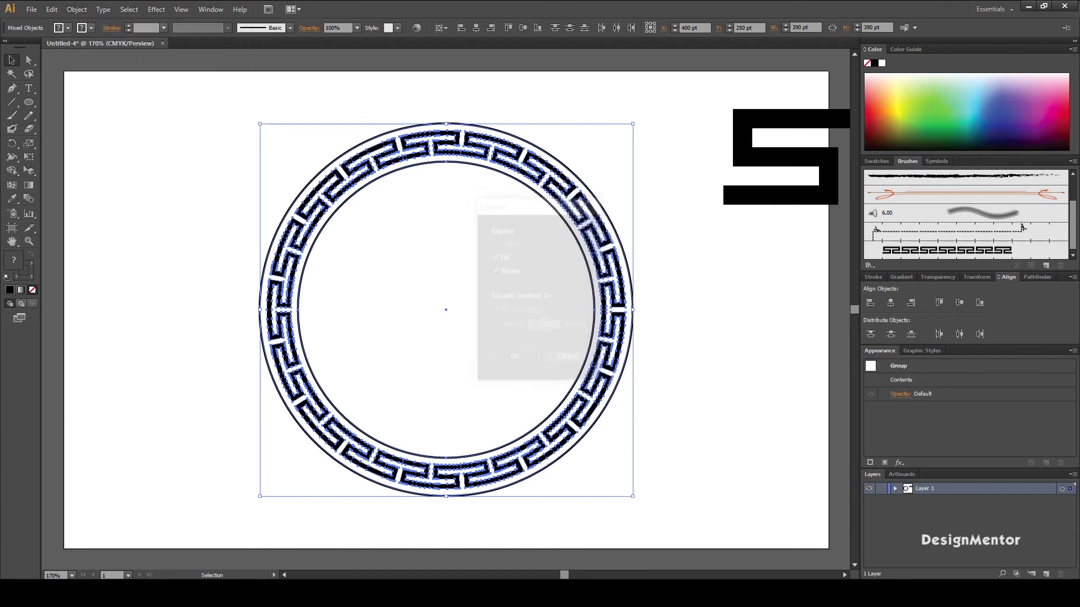
{"action": "key", "text": "ctrl+shift+a"}
Recolour the whole ring group yellow from the Swatches panel and deselect.
{"action": "left_click_drag", "start_coordinate": [415, 96], "coordinate": [564, 221]}
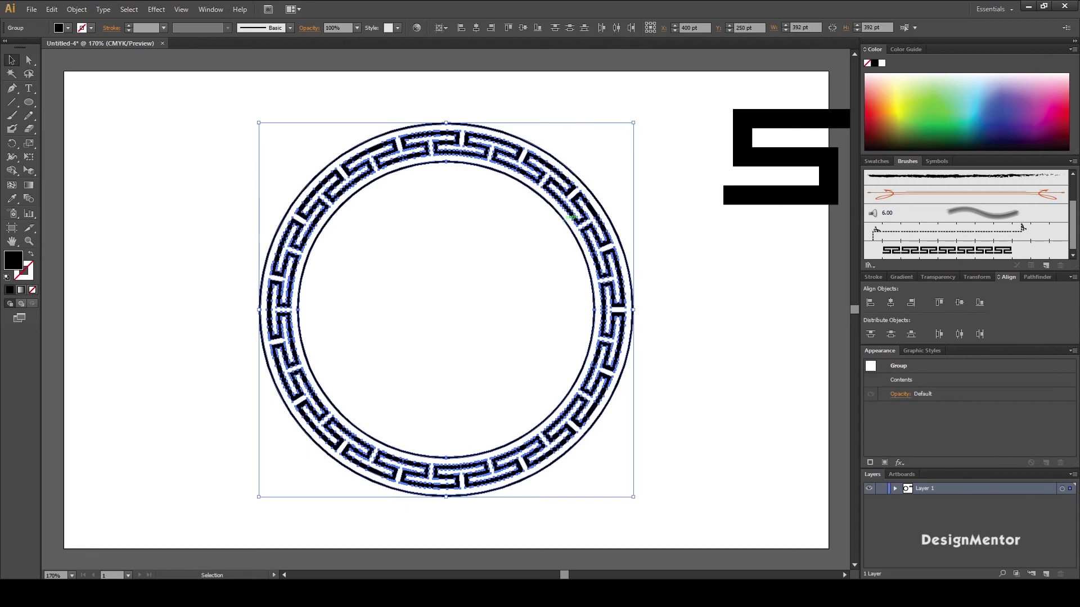
{"action": "left_click", "coordinate": [876, 160]}
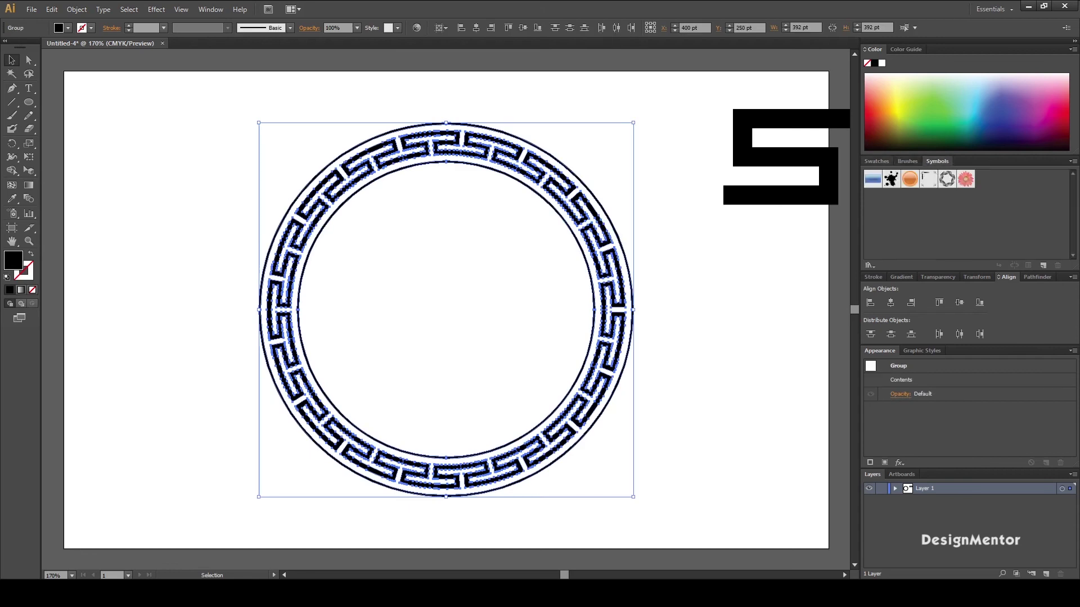
{"action": "left_click", "coordinate": [890, 199]}
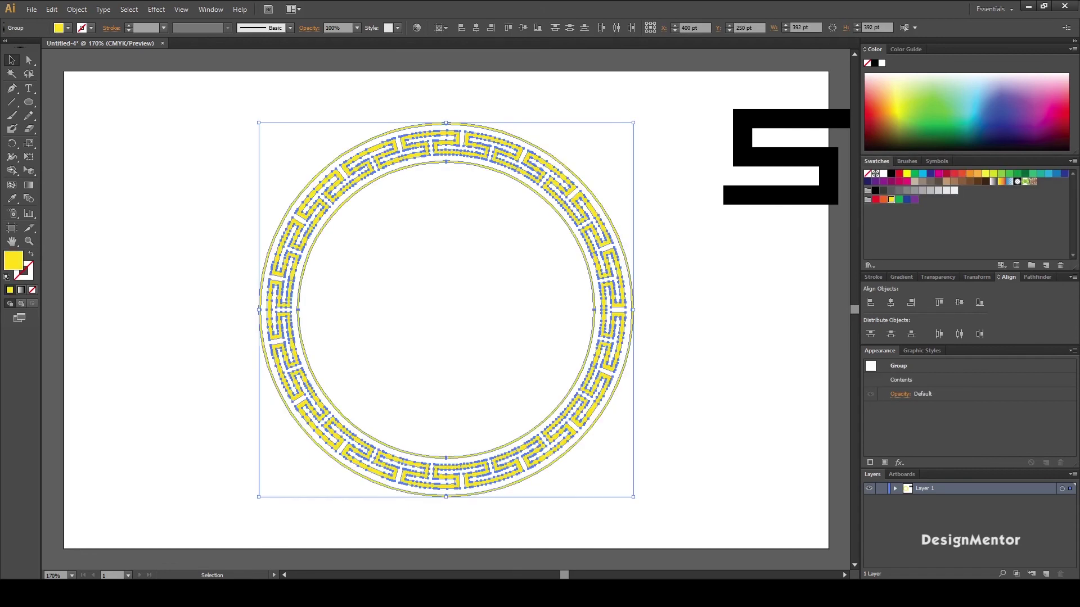
{"action": "left_click", "coordinate": [733, 168]}
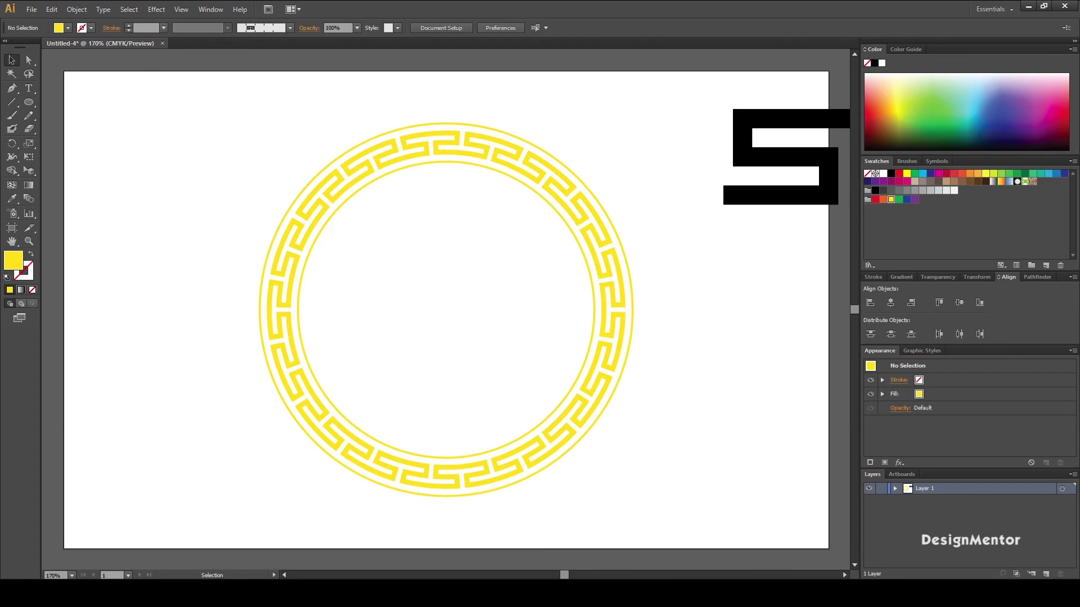
{"action": "left_click_drag", "start_coordinate": [29, 102], "coordinate": [56, 102]}
{"action": "left_click", "coordinate": [68, 27]}
Create a red-filled 800 × 500 pt rectangle.
{"action": "left_click", "coordinate": [39, 46]}
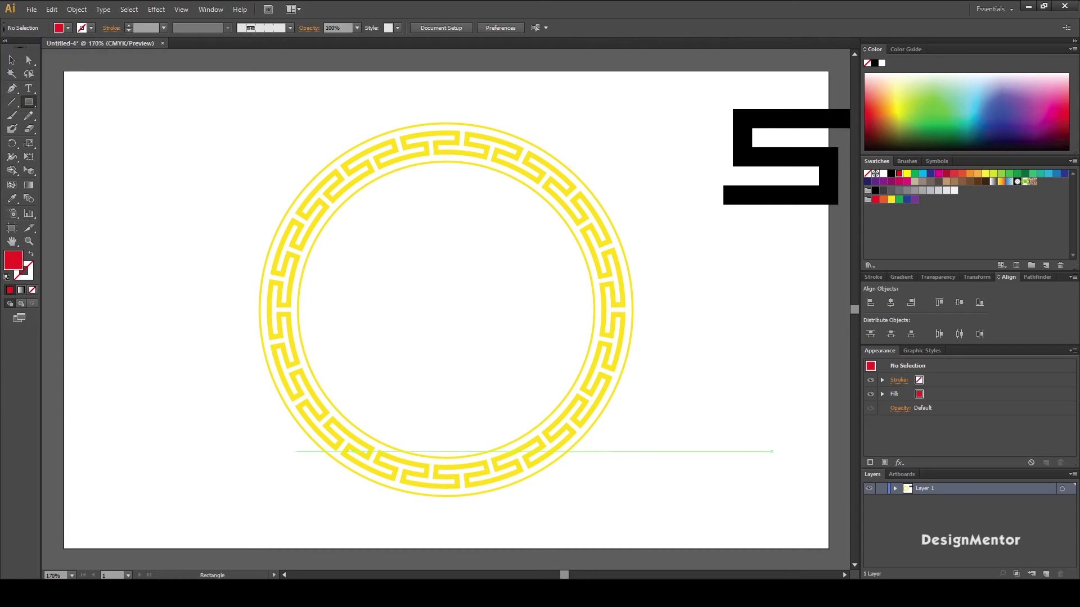
{"action": "left_click", "coordinate": [788, 481]}
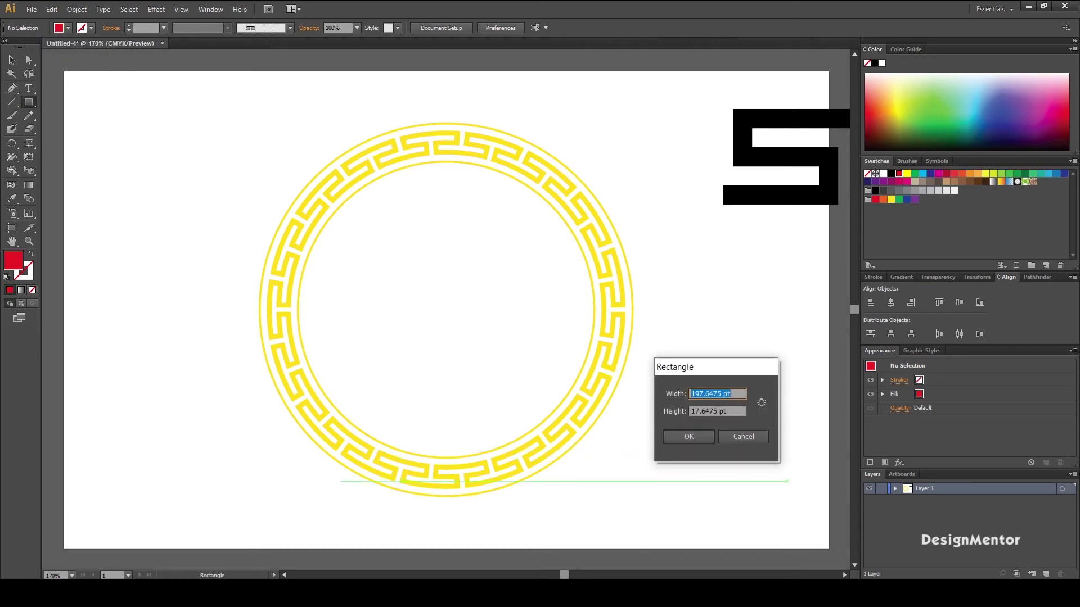
{"action": "type", "text": "800"}
{"action": "key", "text": "Tab"}
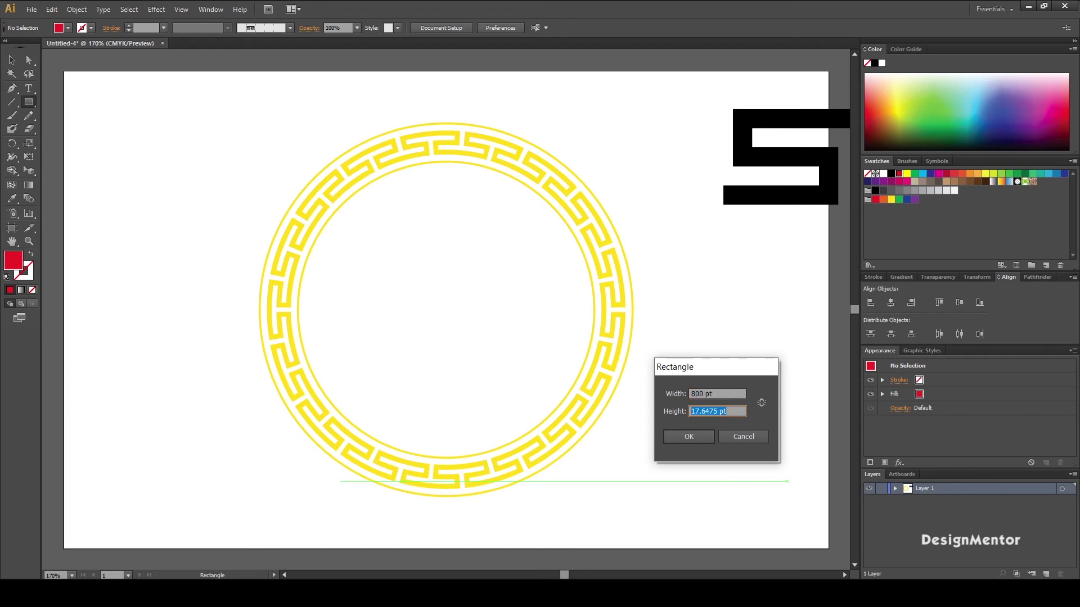
{"action": "type", "text": "500"}
{"action": "key", "text": "Return"}
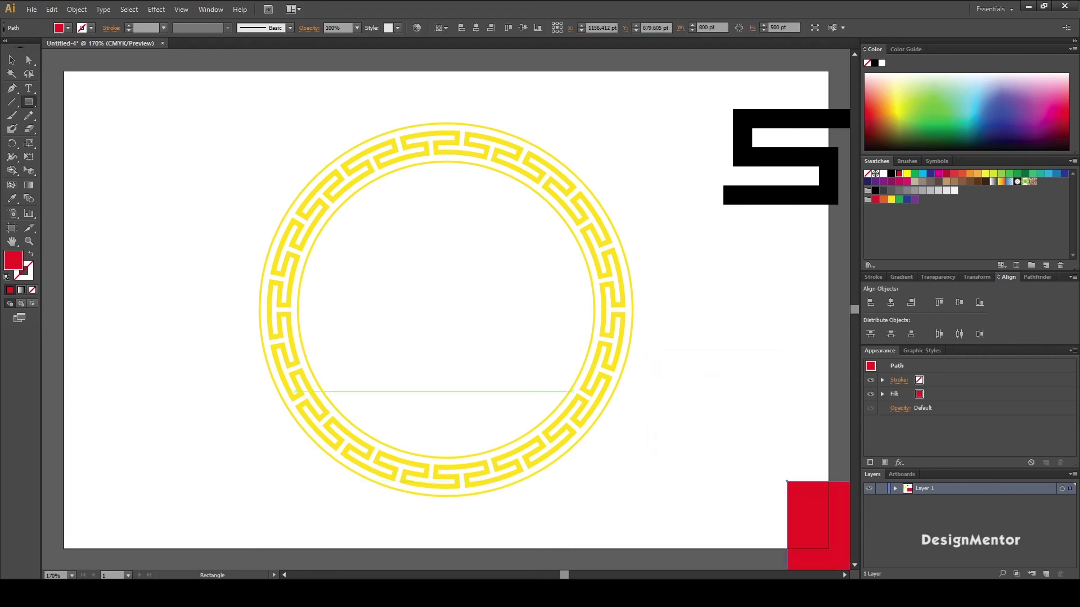
Send the red rectangle to the back and centre it on the artboard.
{"action": "left_click", "coordinate": [11, 59]}
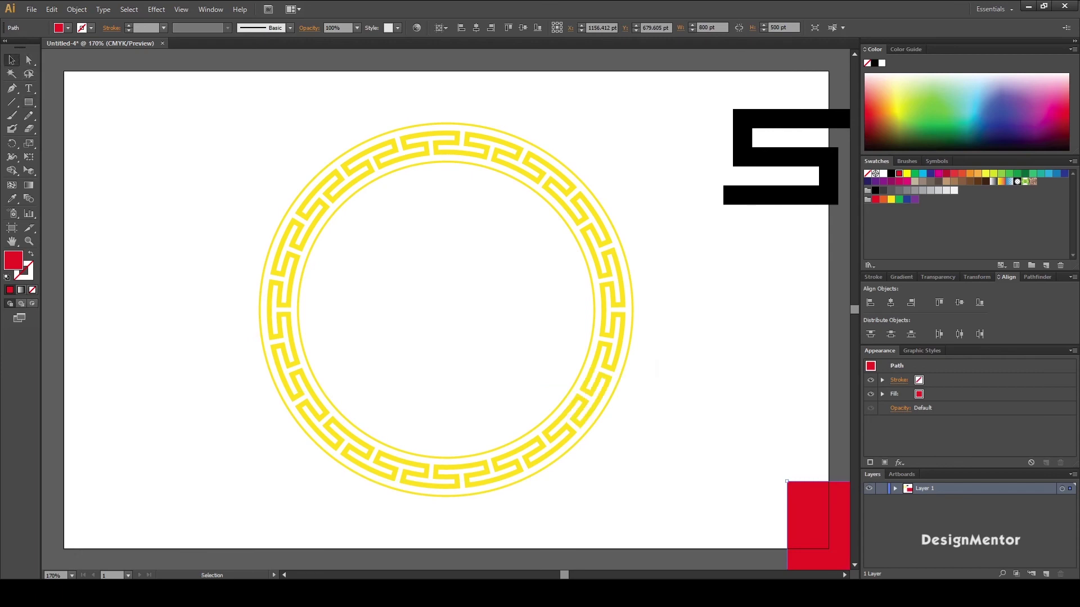
{"action": "right_click", "coordinate": [809, 322]}
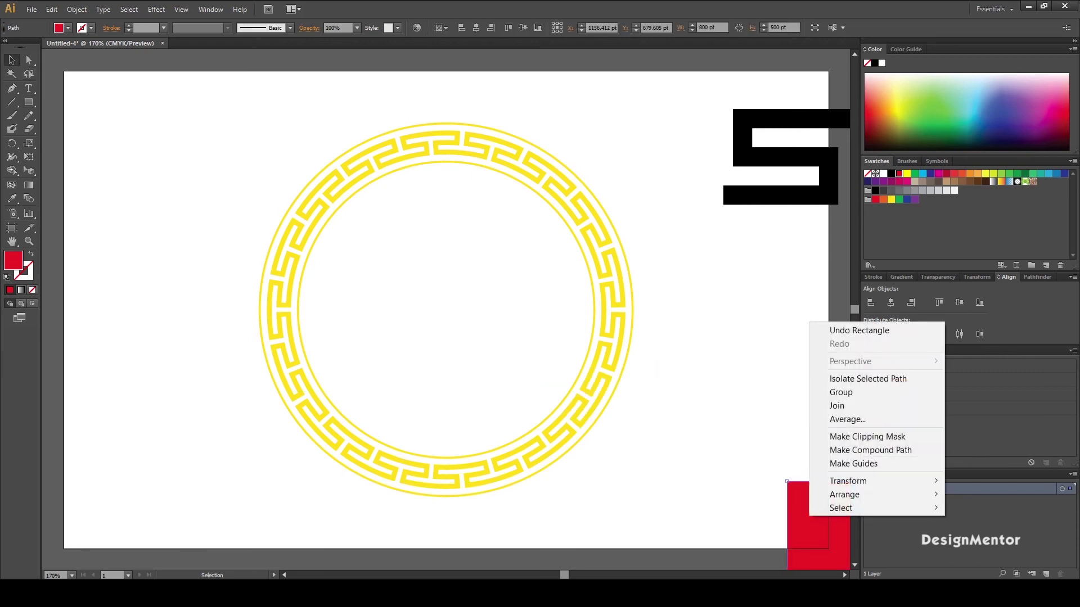
{"action": "left_click", "coordinate": [677, 534]}
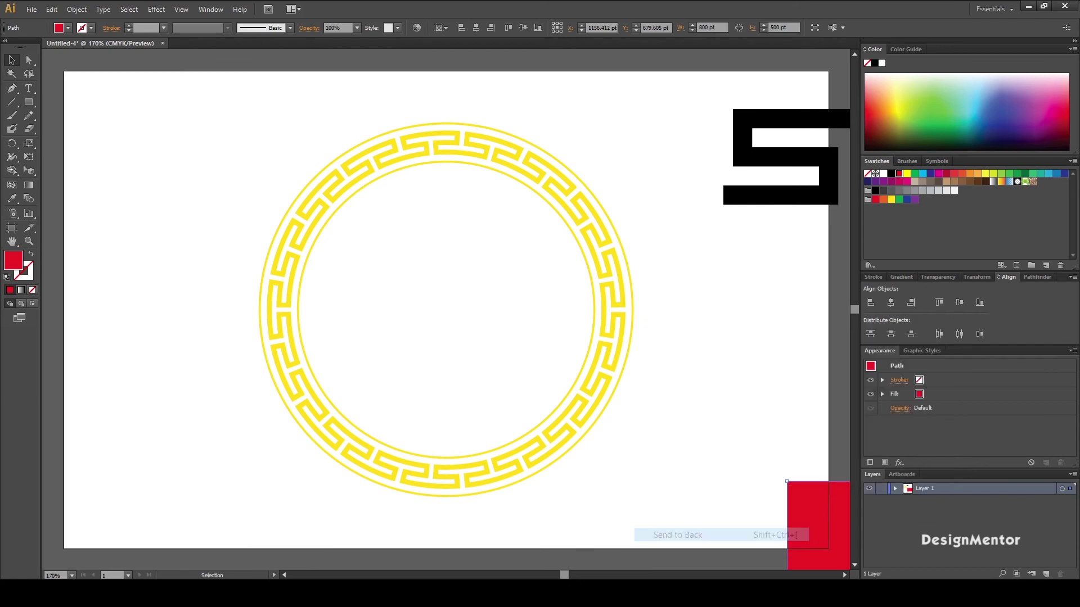
{"action": "left_click", "coordinate": [890, 302]}
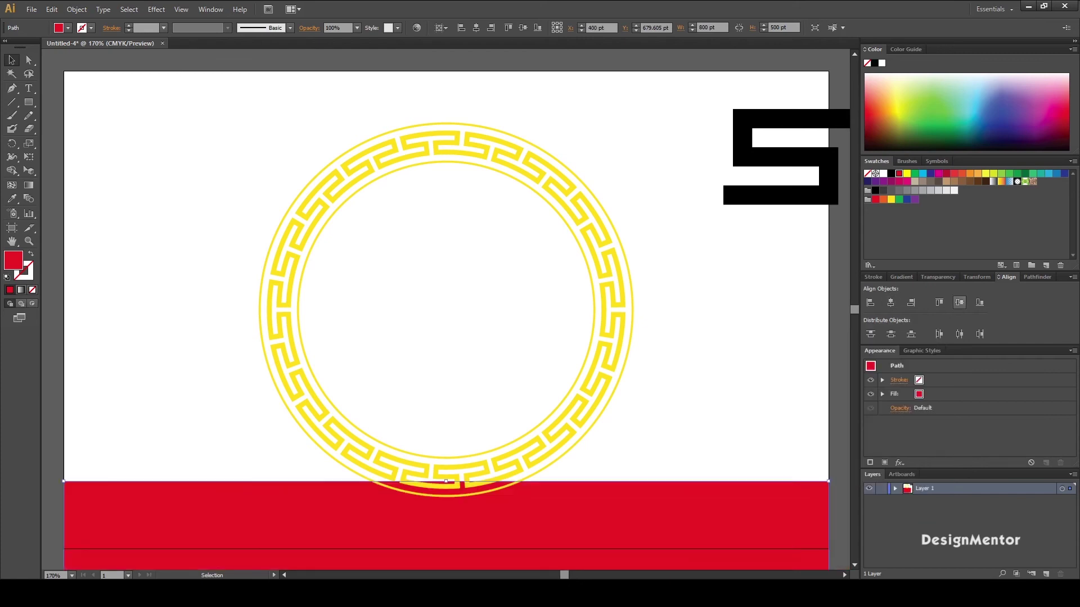
{"action": "left_click", "coordinate": [959, 302]}
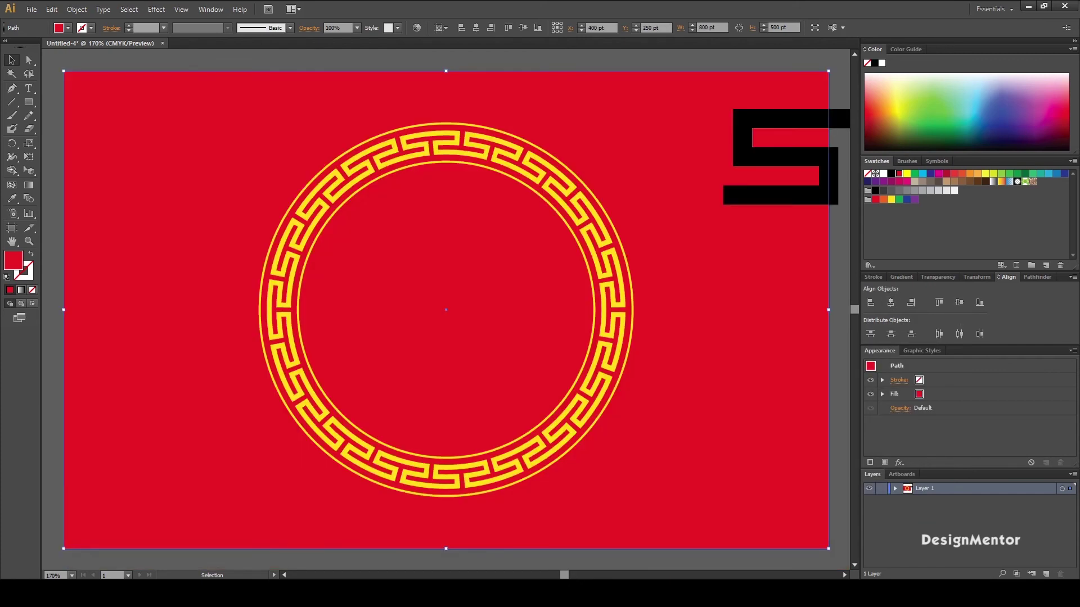
Save the red as a new global swatch darkened to K 39, then deselect.
{"action": "left_click", "coordinate": [1046, 266]}
{"action": "left_click", "coordinate": [678, 167]}
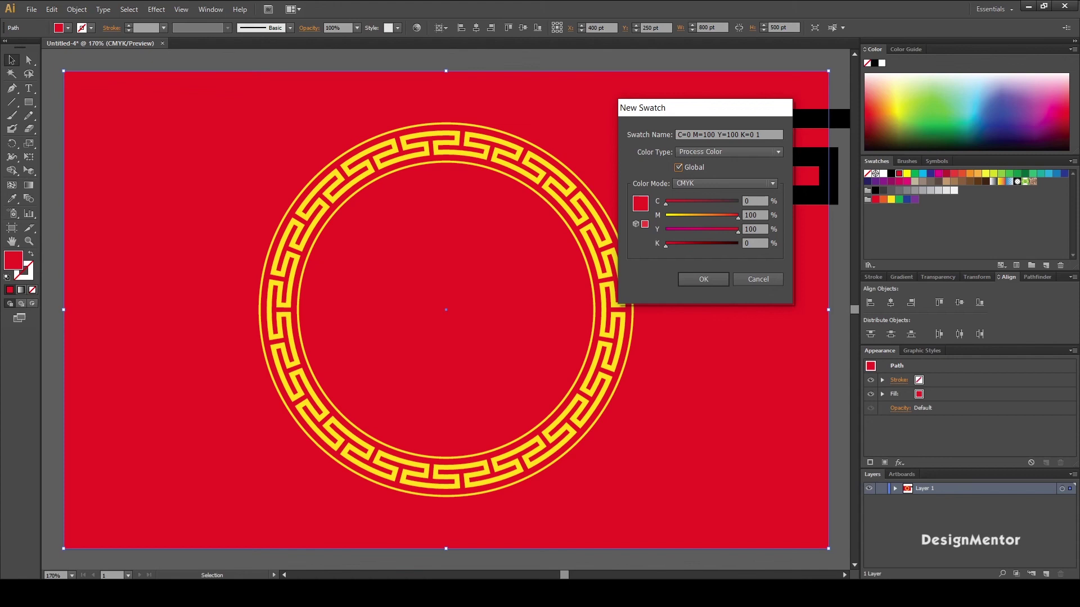
{"action": "left_click_drag", "start_coordinate": [665, 246], "coordinate": [693, 245]}
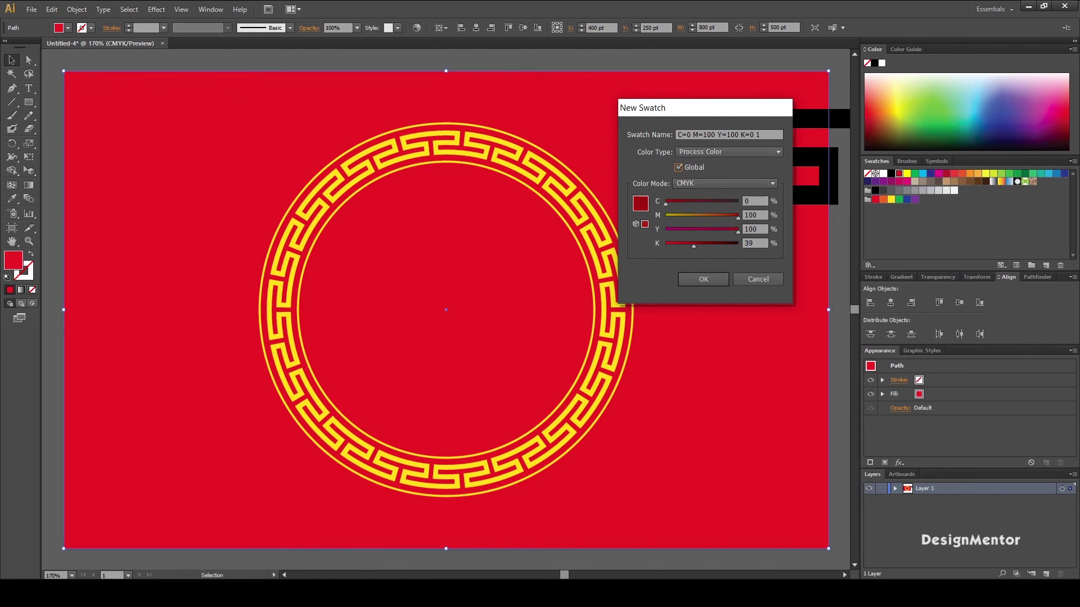
{"action": "left_click", "coordinate": [704, 279]}
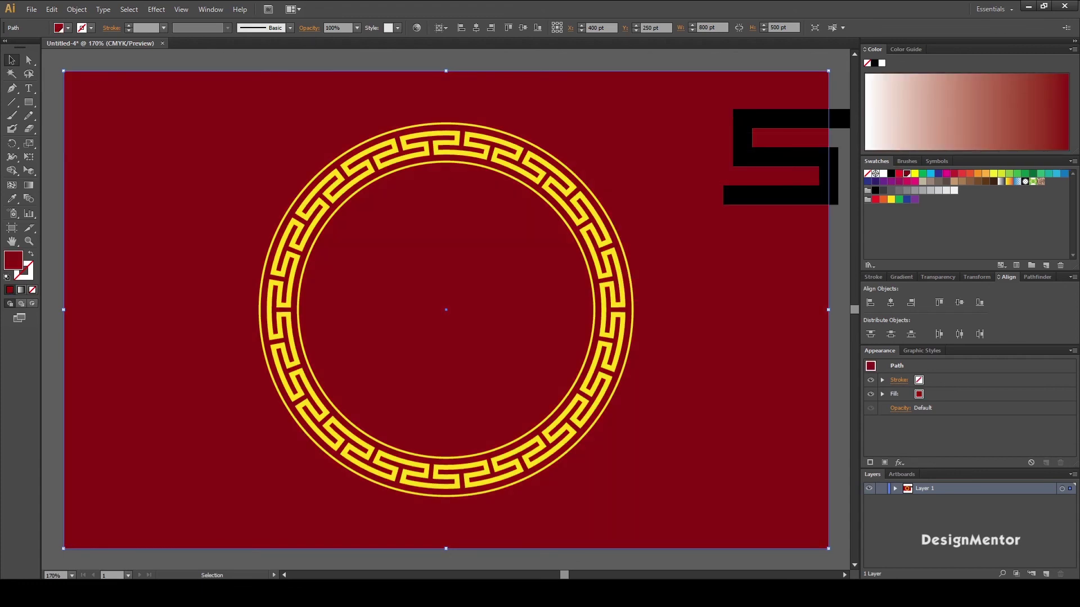
{"action": "key", "text": "ctrl+shift+a"}
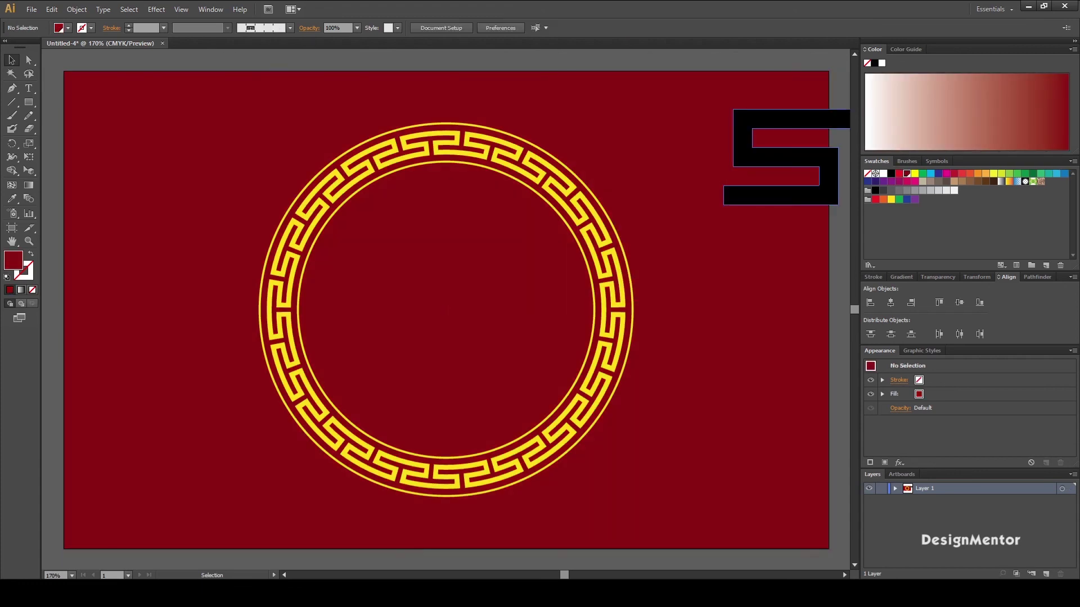
Delete the black 5 shape and select the background rectangle.
{"action": "left_click", "coordinate": [782, 195]}
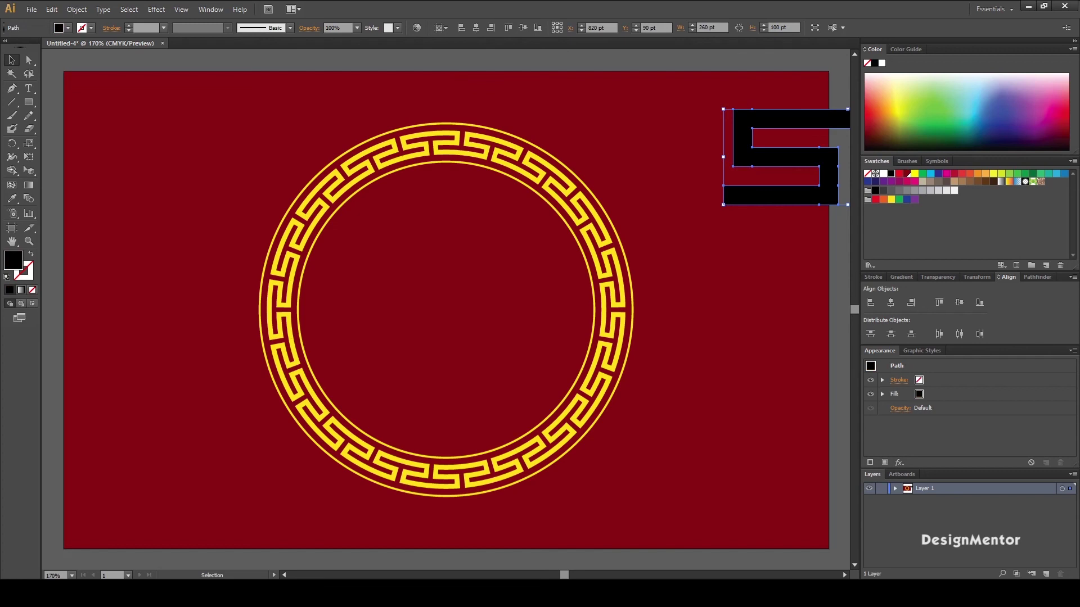
{"action": "key", "text": "Delete"}
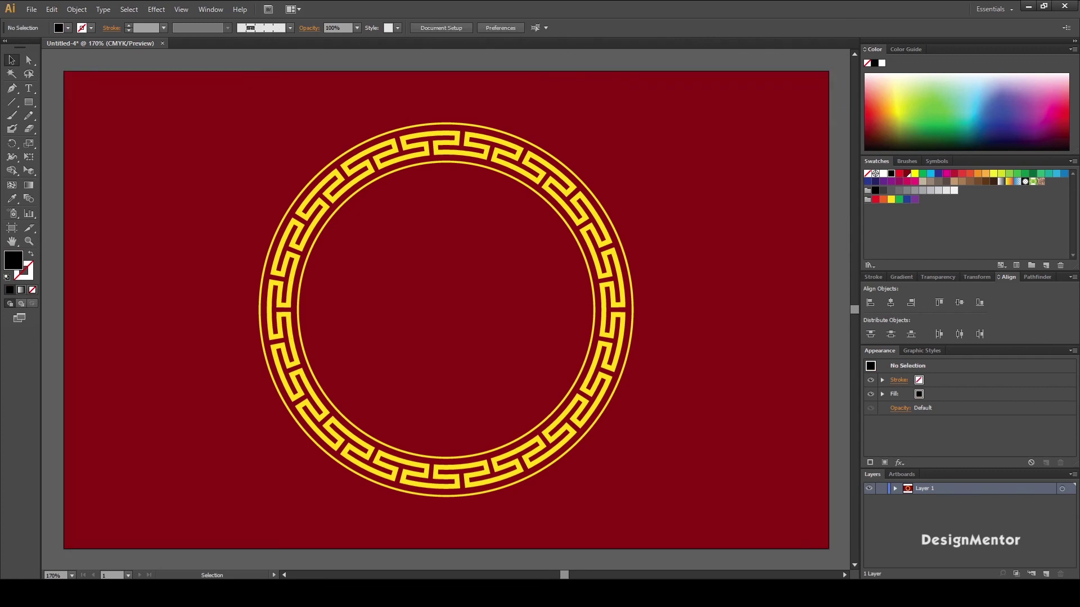
{"action": "left_click", "coordinate": [446, 309]}
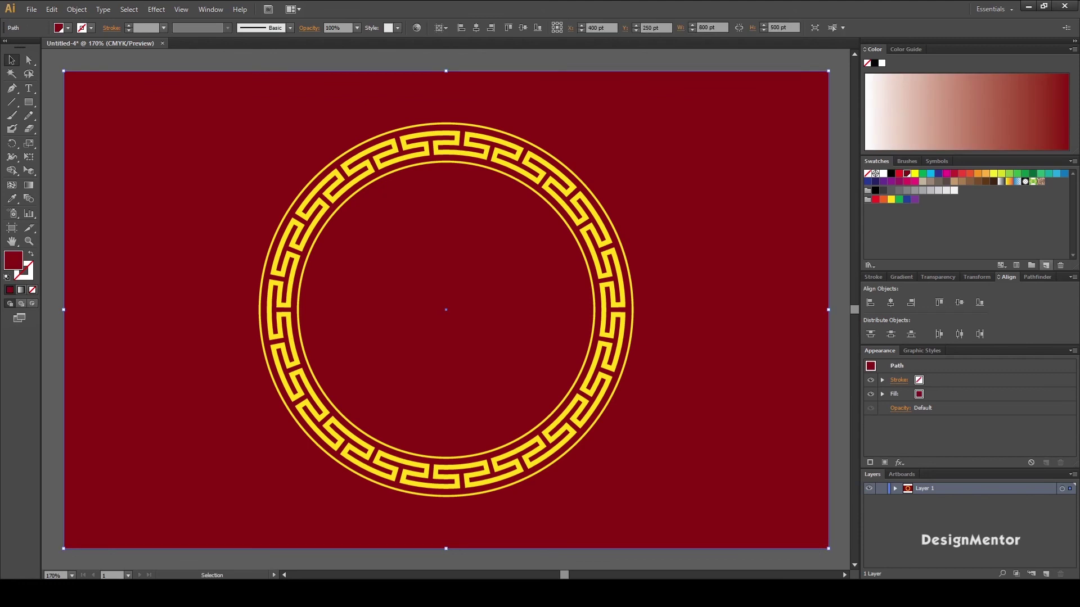
Edit the background swatch to C 35 and K 56 with preview, then deselect.
{"action": "left_click", "coordinate": [1045, 265]}
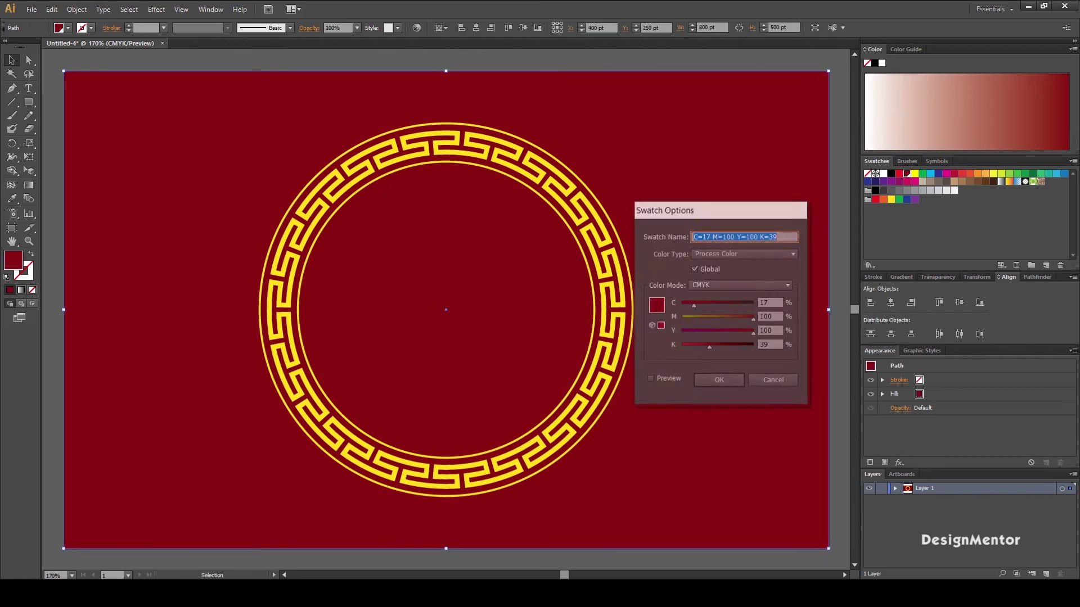
{"action": "left_click_drag", "start_coordinate": [701, 306], "coordinate": [707, 306]}
{"action": "left_click_drag", "start_coordinate": [709, 348], "coordinate": [722, 348]}
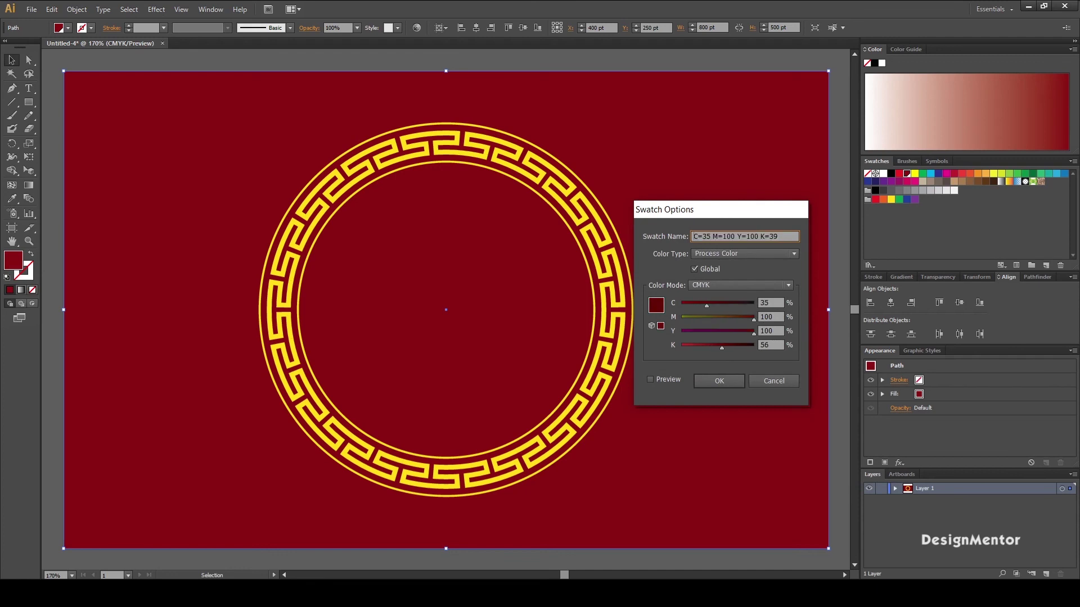
{"action": "left_click", "coordinate": [650, 379]}
{"action": "left_click", "coordinate": [719, 381]}
{"action": "key", "text": "ctrl+shift+a"}
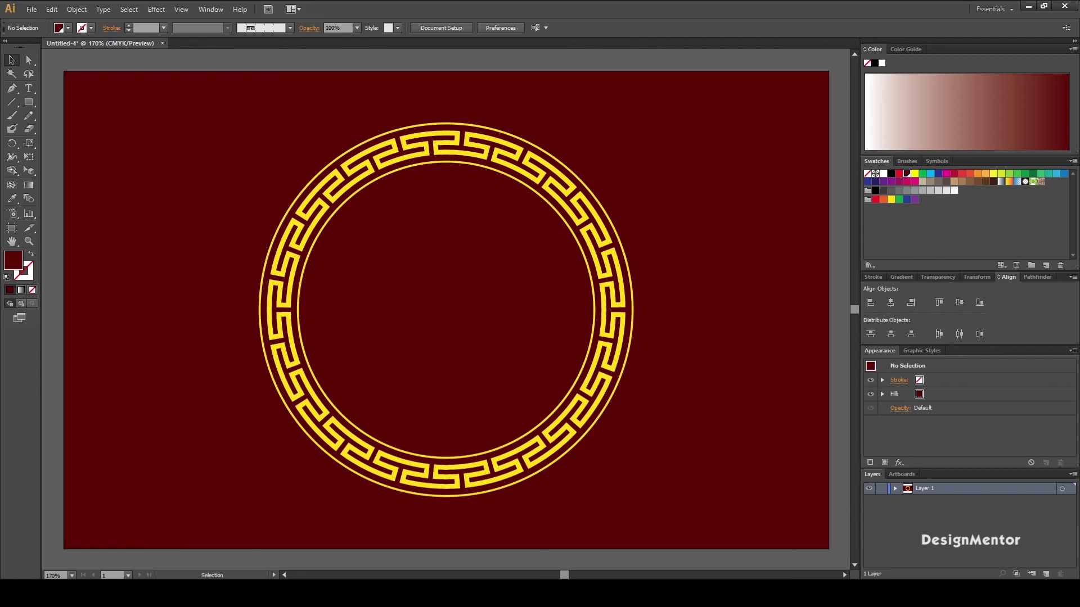
Edit the background swatch with Preview on to C 46, M 100, Y 77, K 63.
{"action": "left_click", "coordinate": [1016, 265]}
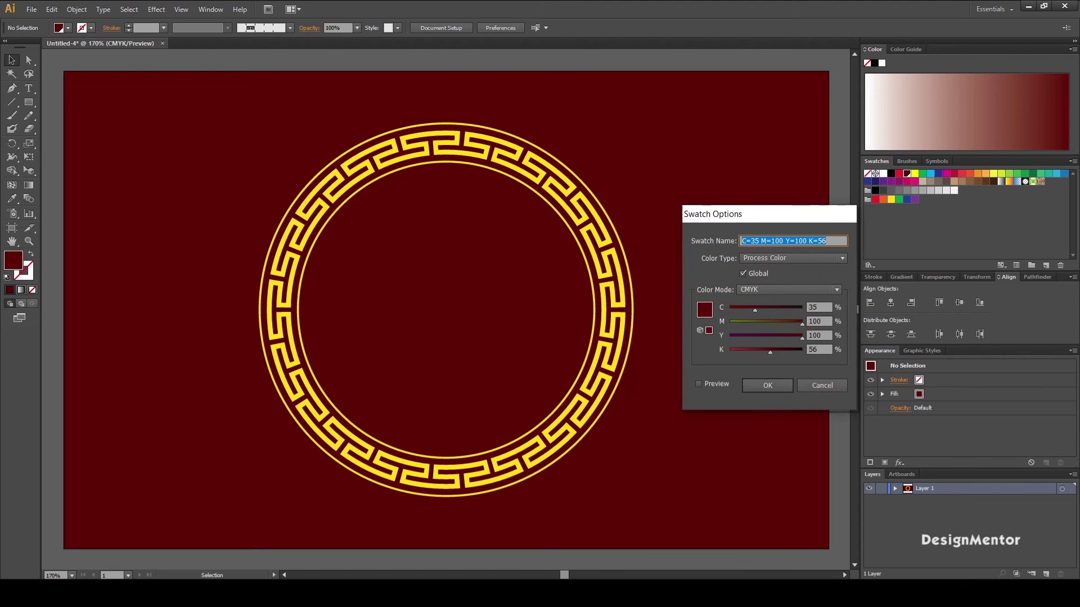
{"action": "left_click", "coordinate": [698, 384]}
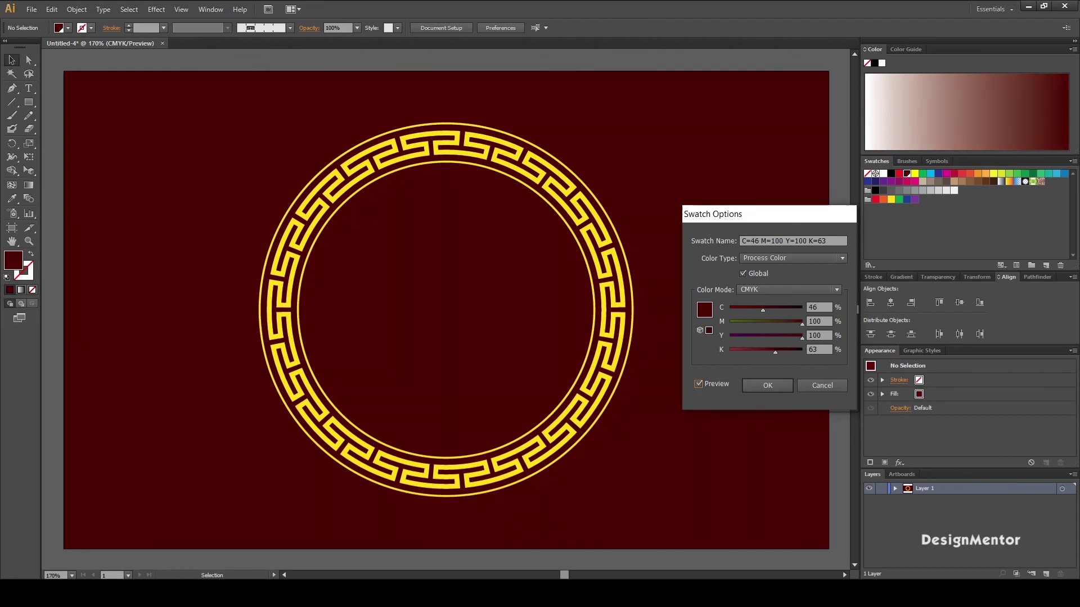
{"action": "type", "text": "77"}
{"action": "key", "text": "Tab"}
{"action": "left_click", "coordinate": [699, 384]}
{"action": "left_click", "coordinate": [767, 385]}
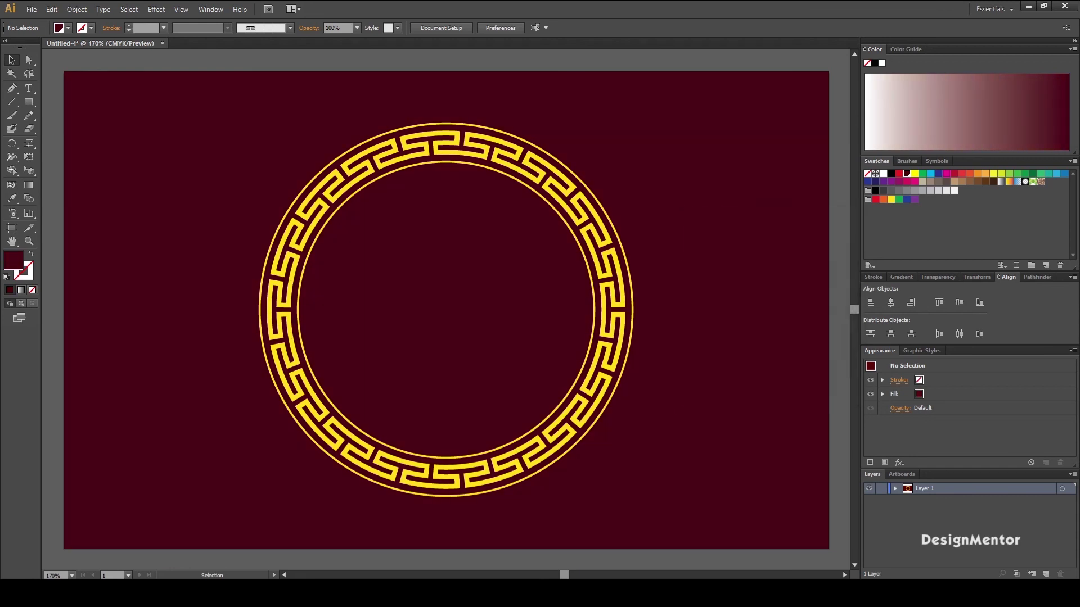